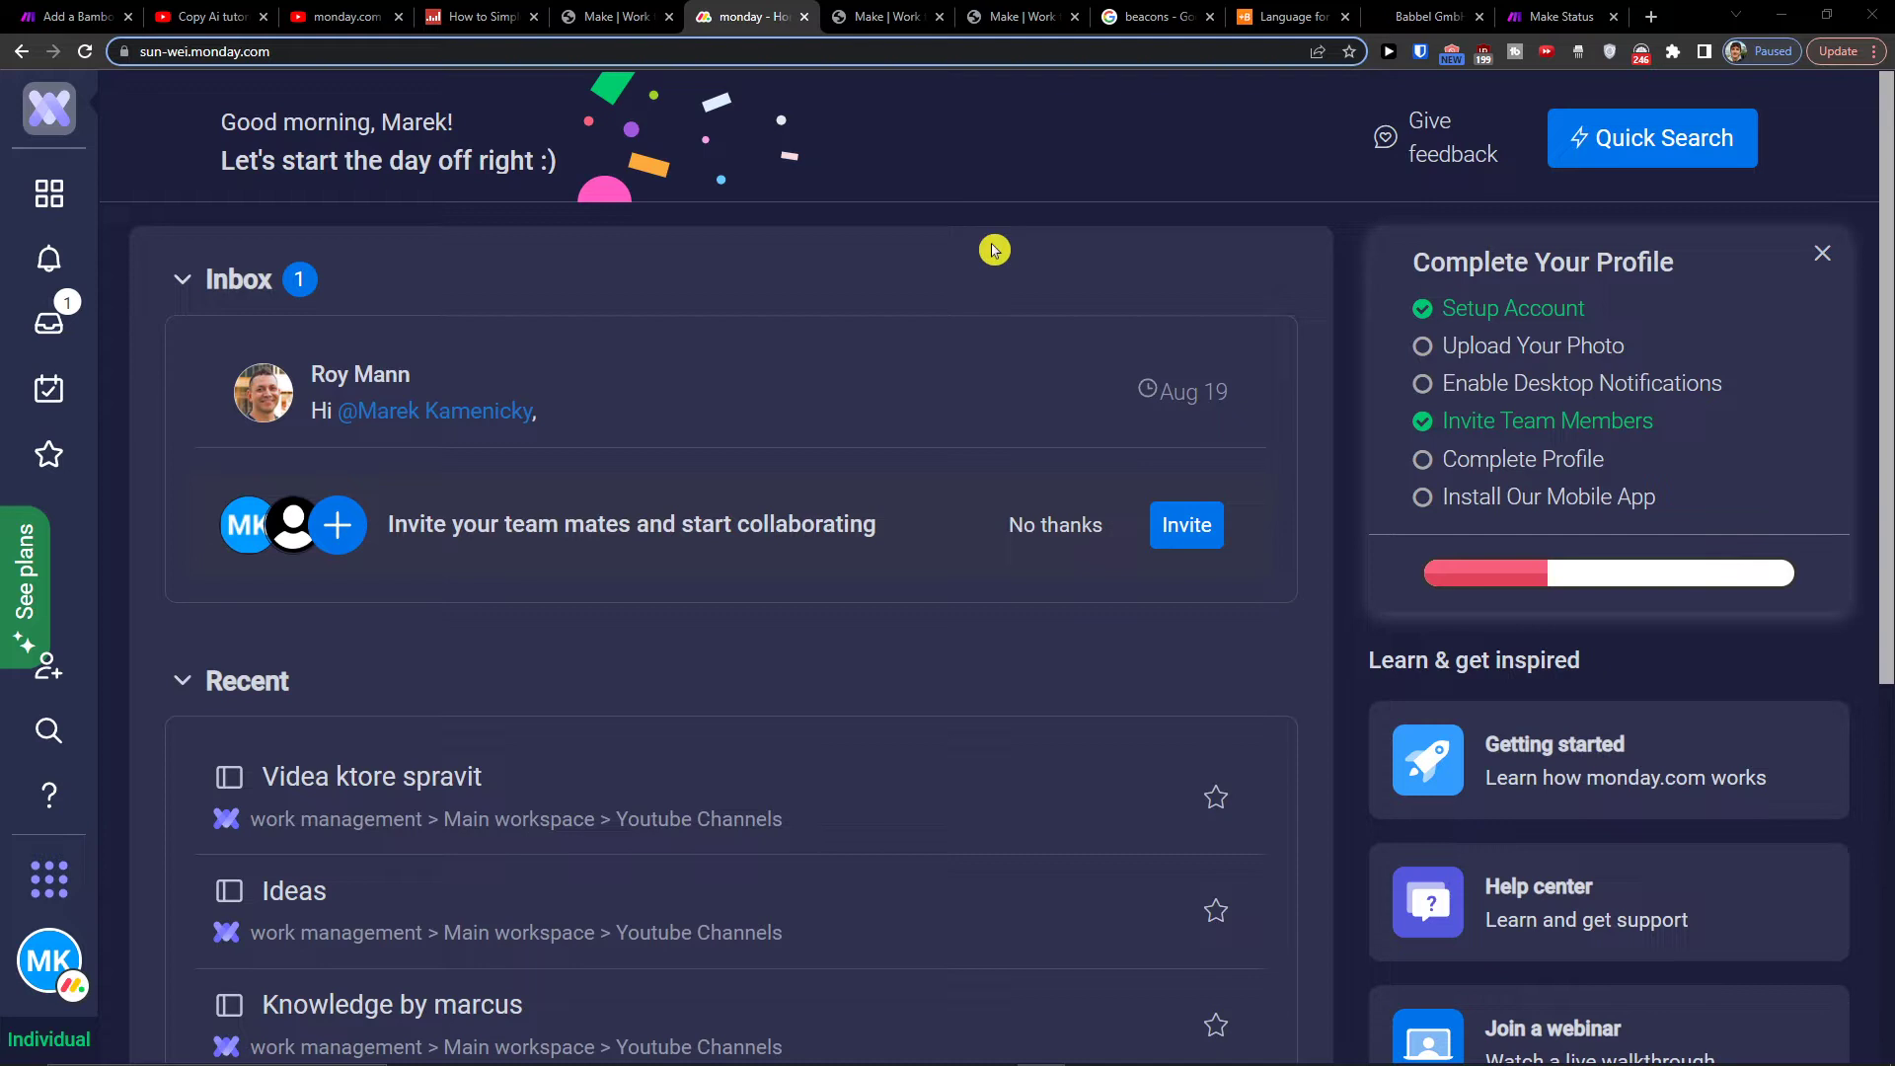
On the YouTube video page, follow the make.com link in the description
{"action": "left_click", "coordinate": [204, 17]}
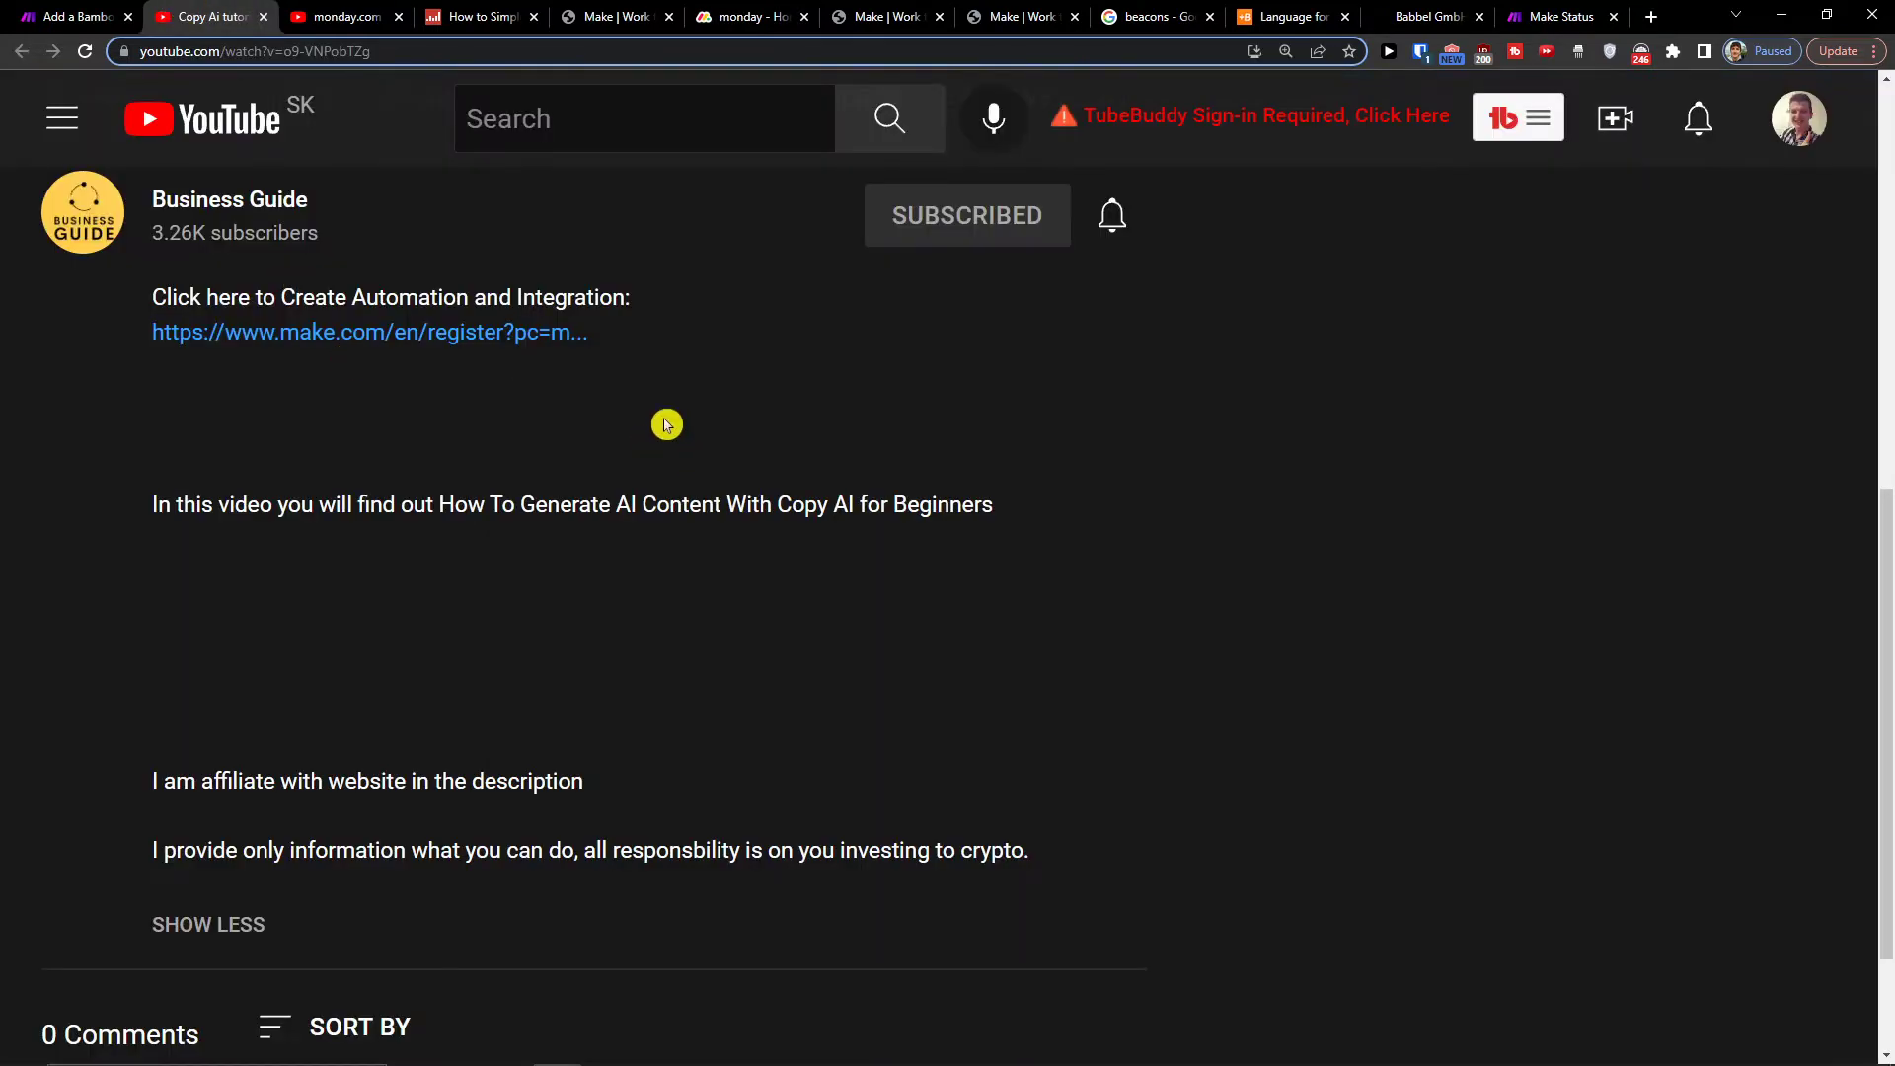
{"action": "left_click", "coordinate": [385, 333]}
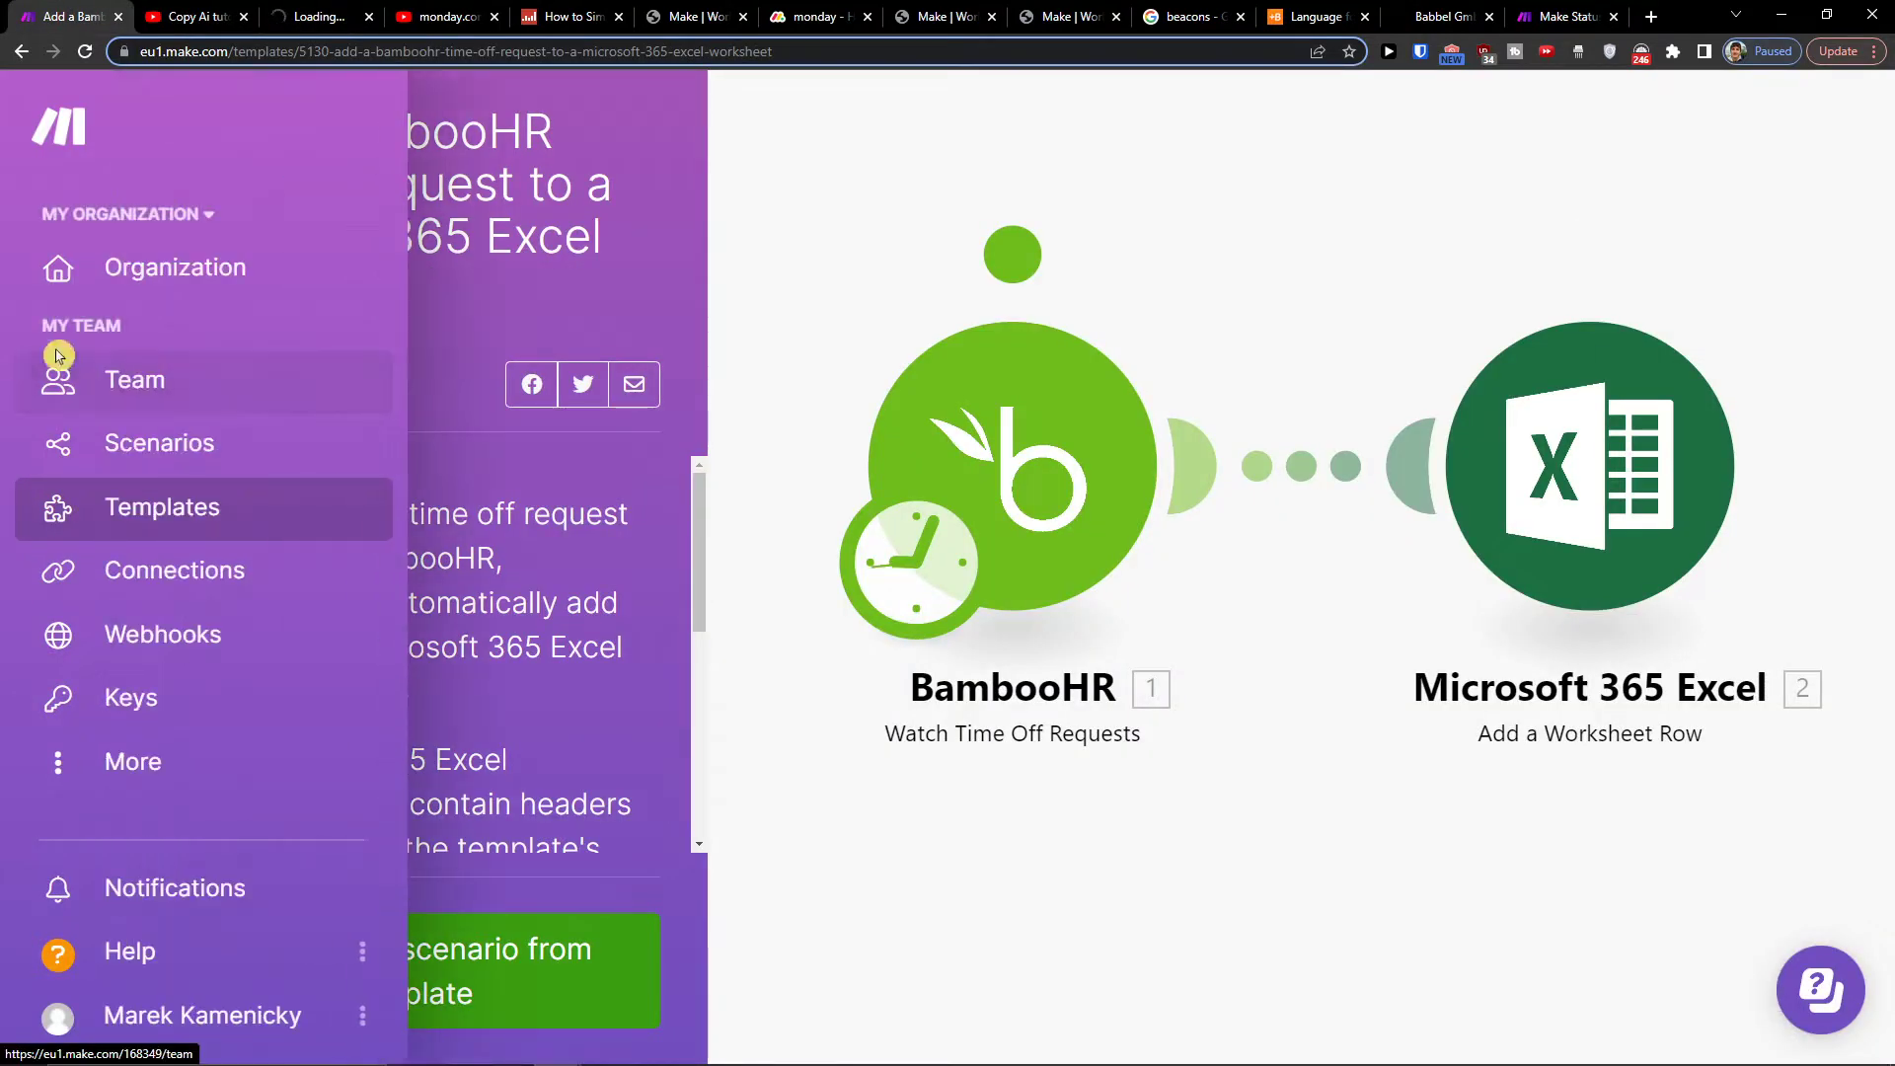
Open the Team dashboard and show the All scenarios list
{"action": "left_click", "coordinate": [116, 378]}
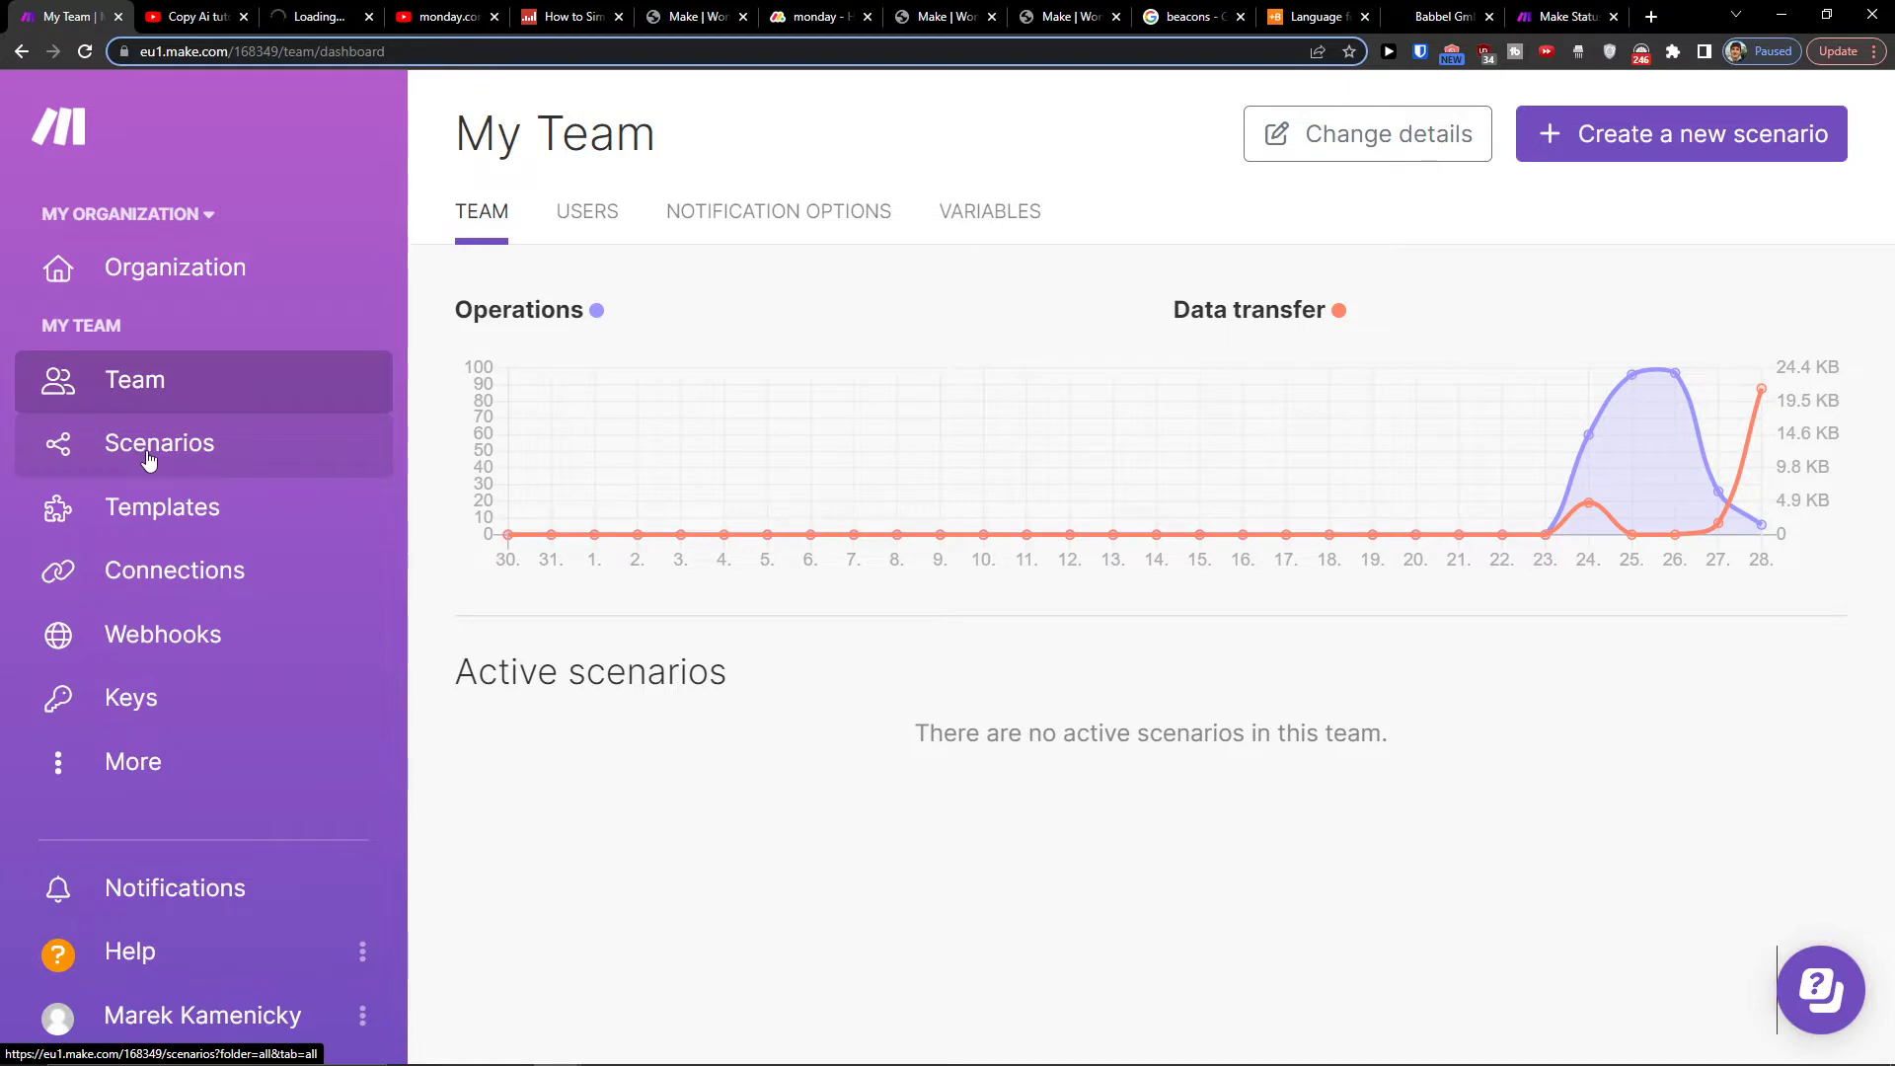
{"action": "left_click", "coordinate": [148, 452]}
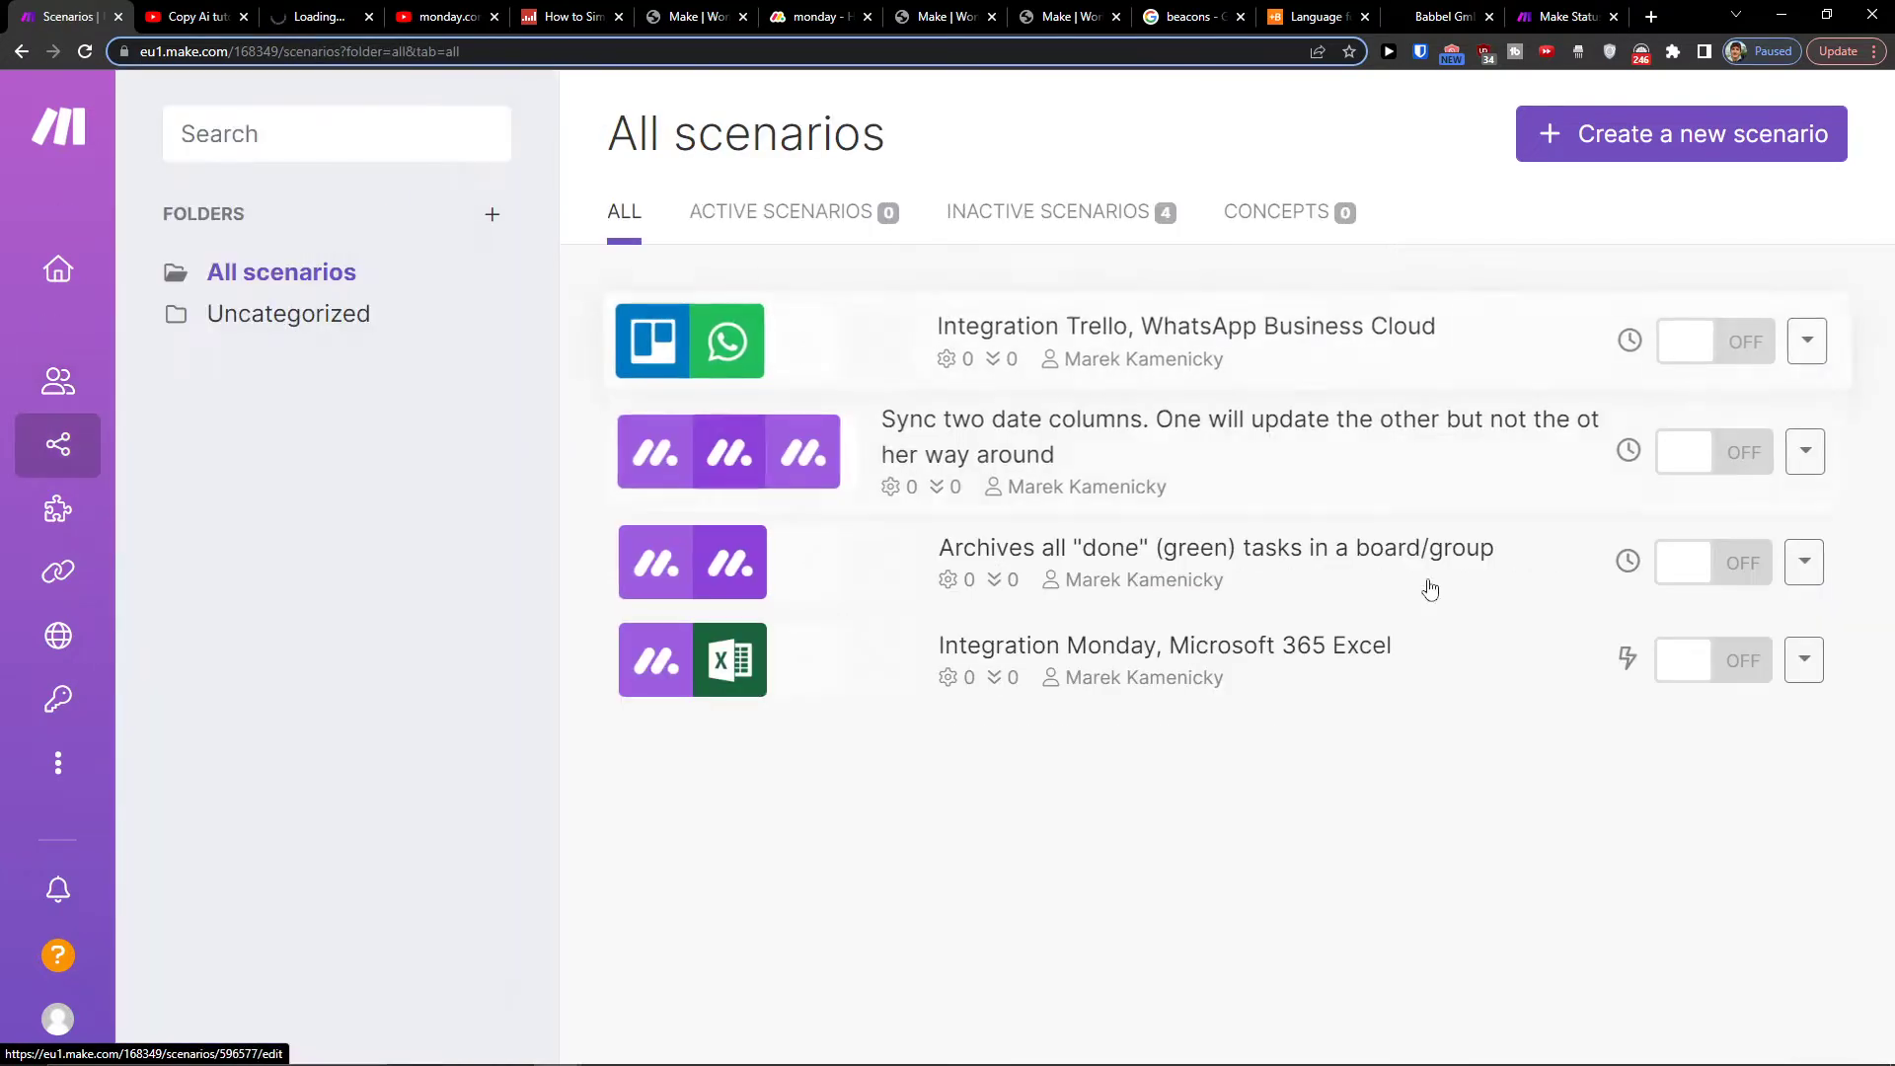
Create a new scenario and choose ServiceNow as the first module's app
{"action": "left_click", "coordinate": [1659, 131]}
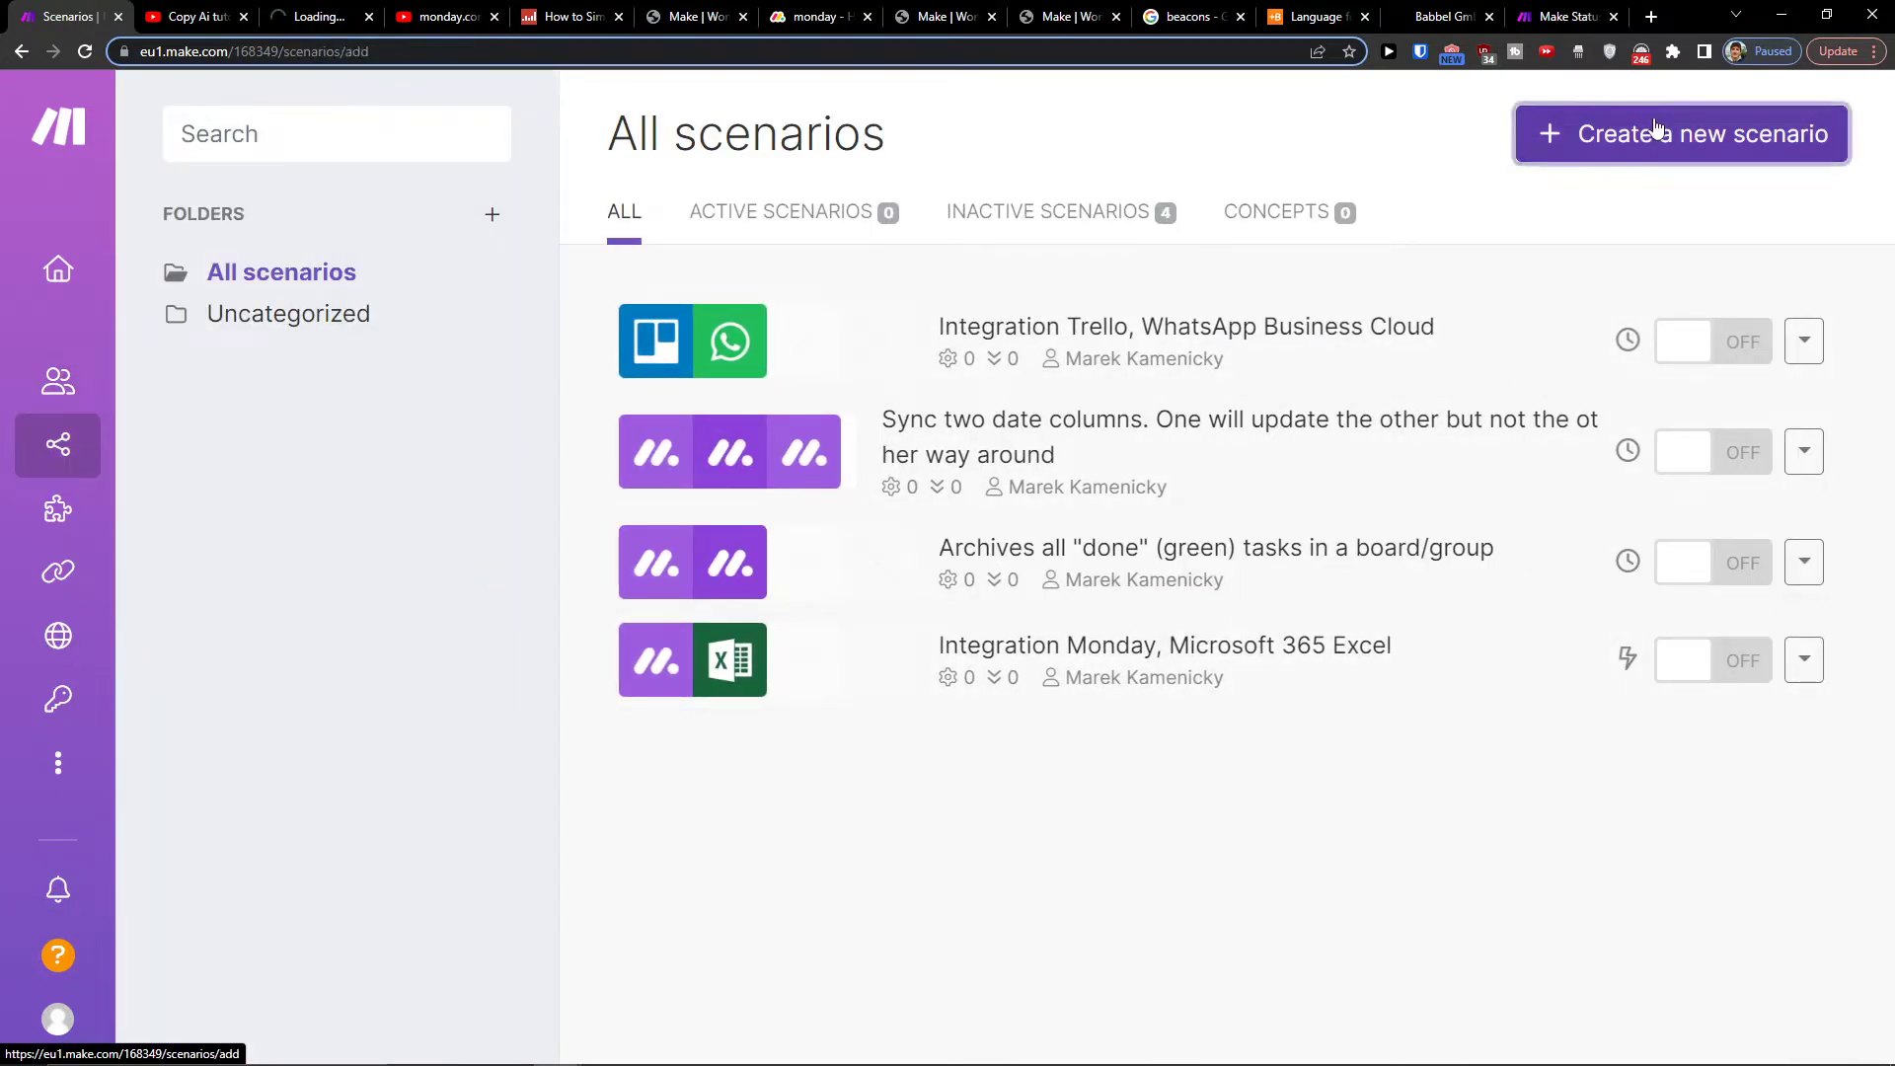
{"action": "left_click", "coordinate": [969, 509]}
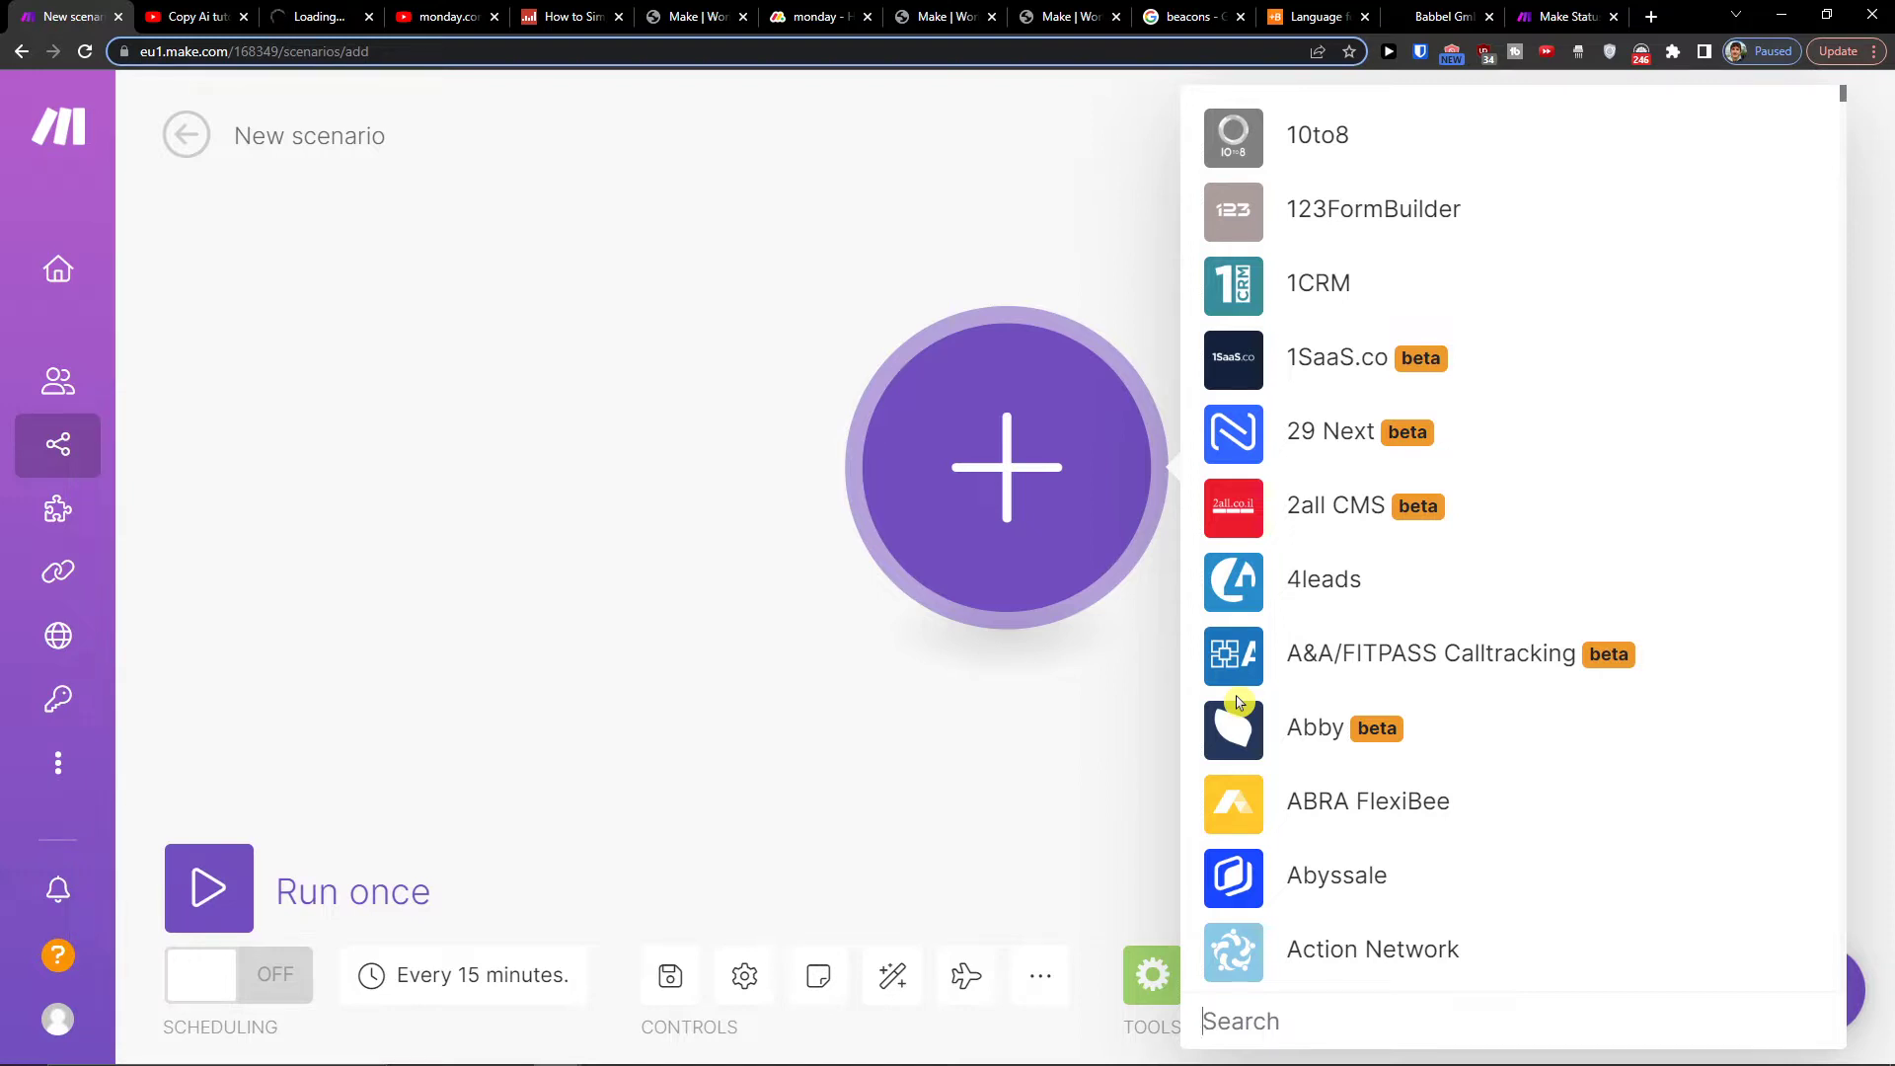
{"action": "type", "text": "mo"}
{"action": "key", "text": "BackSpace"}
{"action": "key", "text": "BackSpace"}
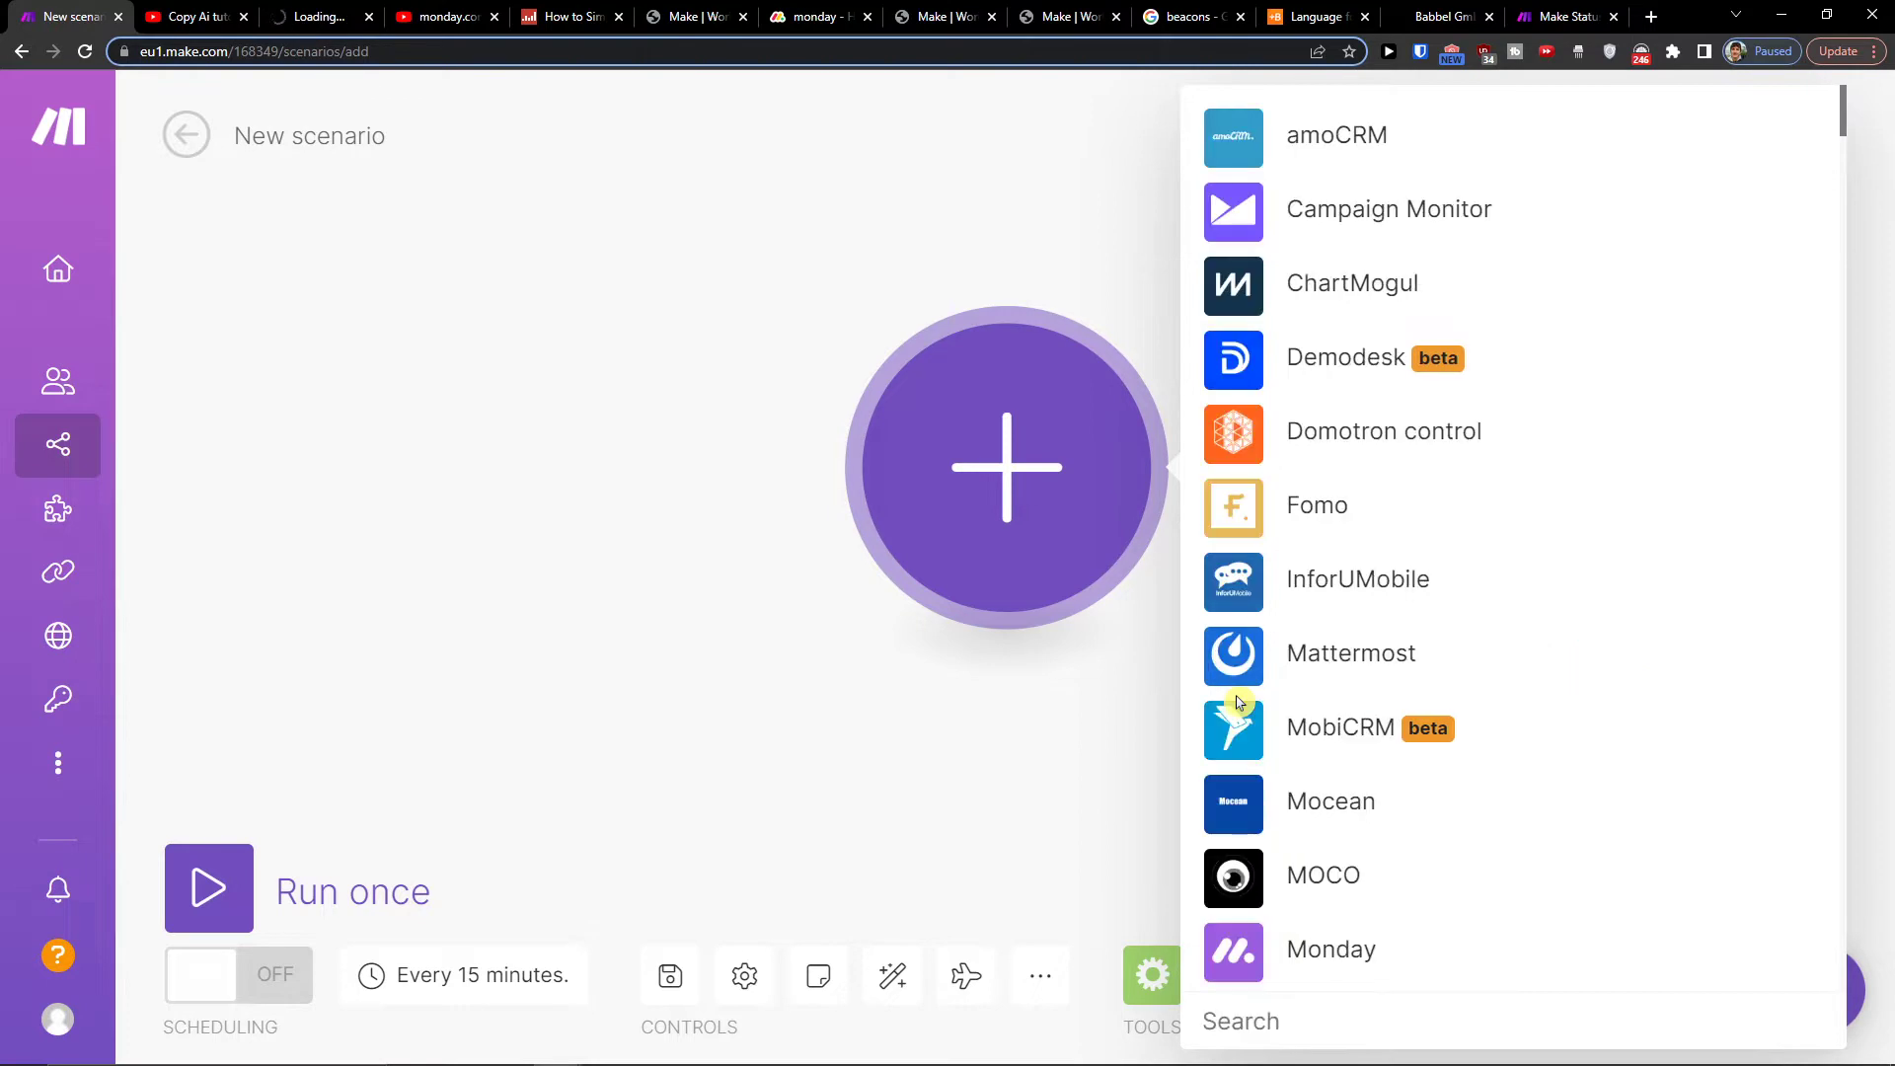
{"action": "type", "text": "service"}
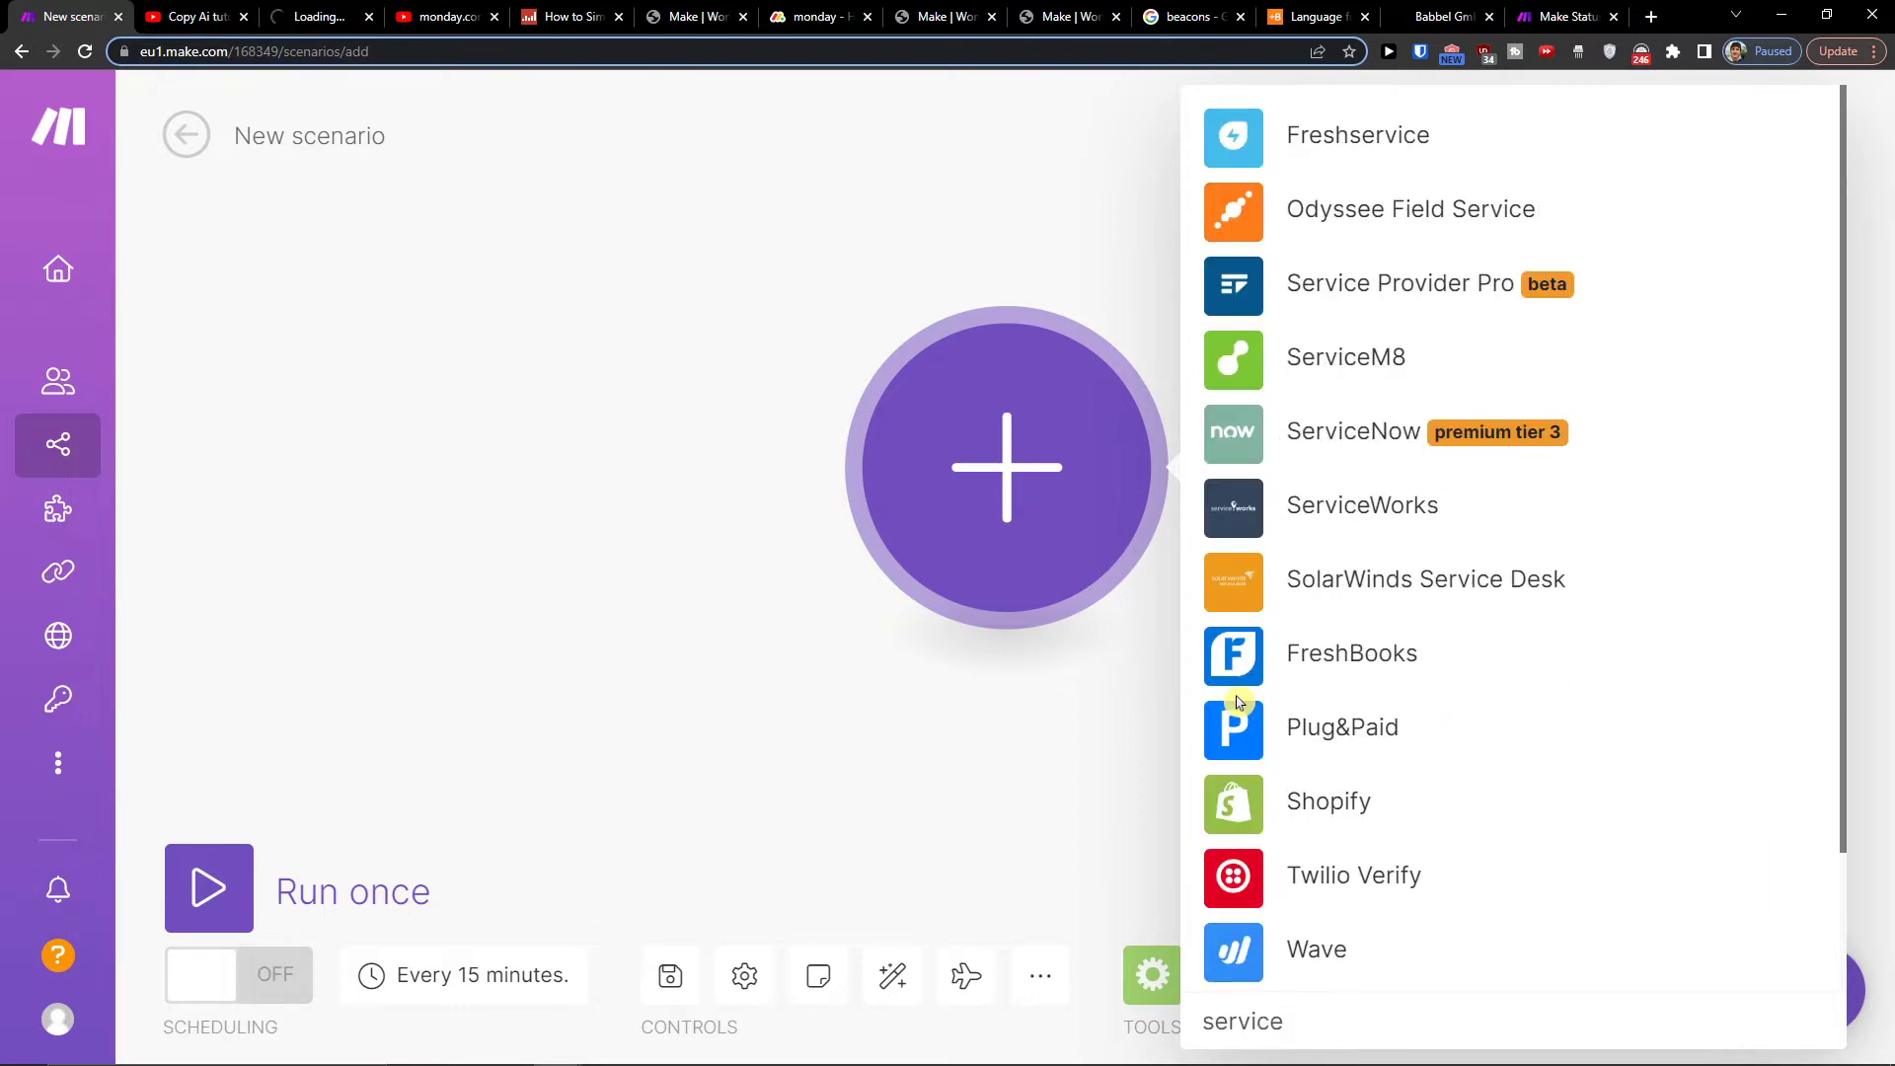
{"action": "type", "text": "n"}
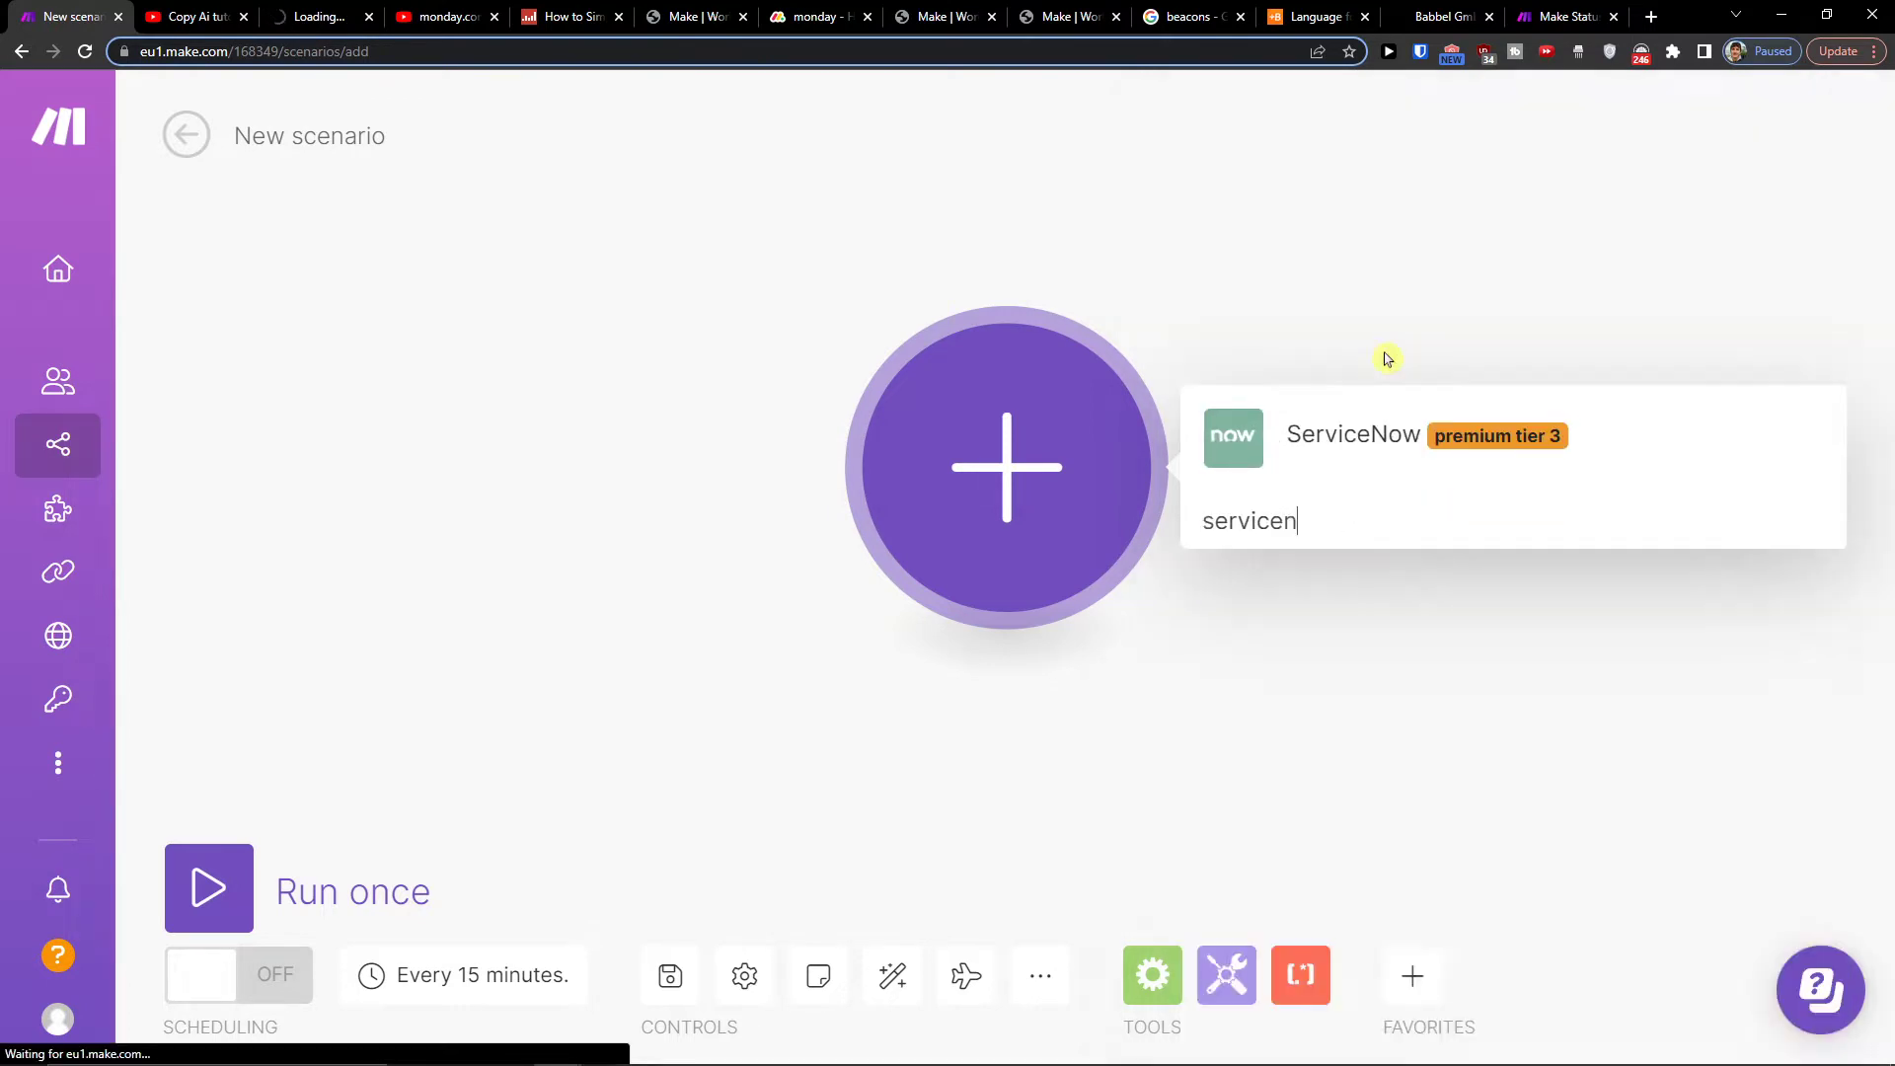
{"action": "left_click", "coordinate": [1354, 433]}
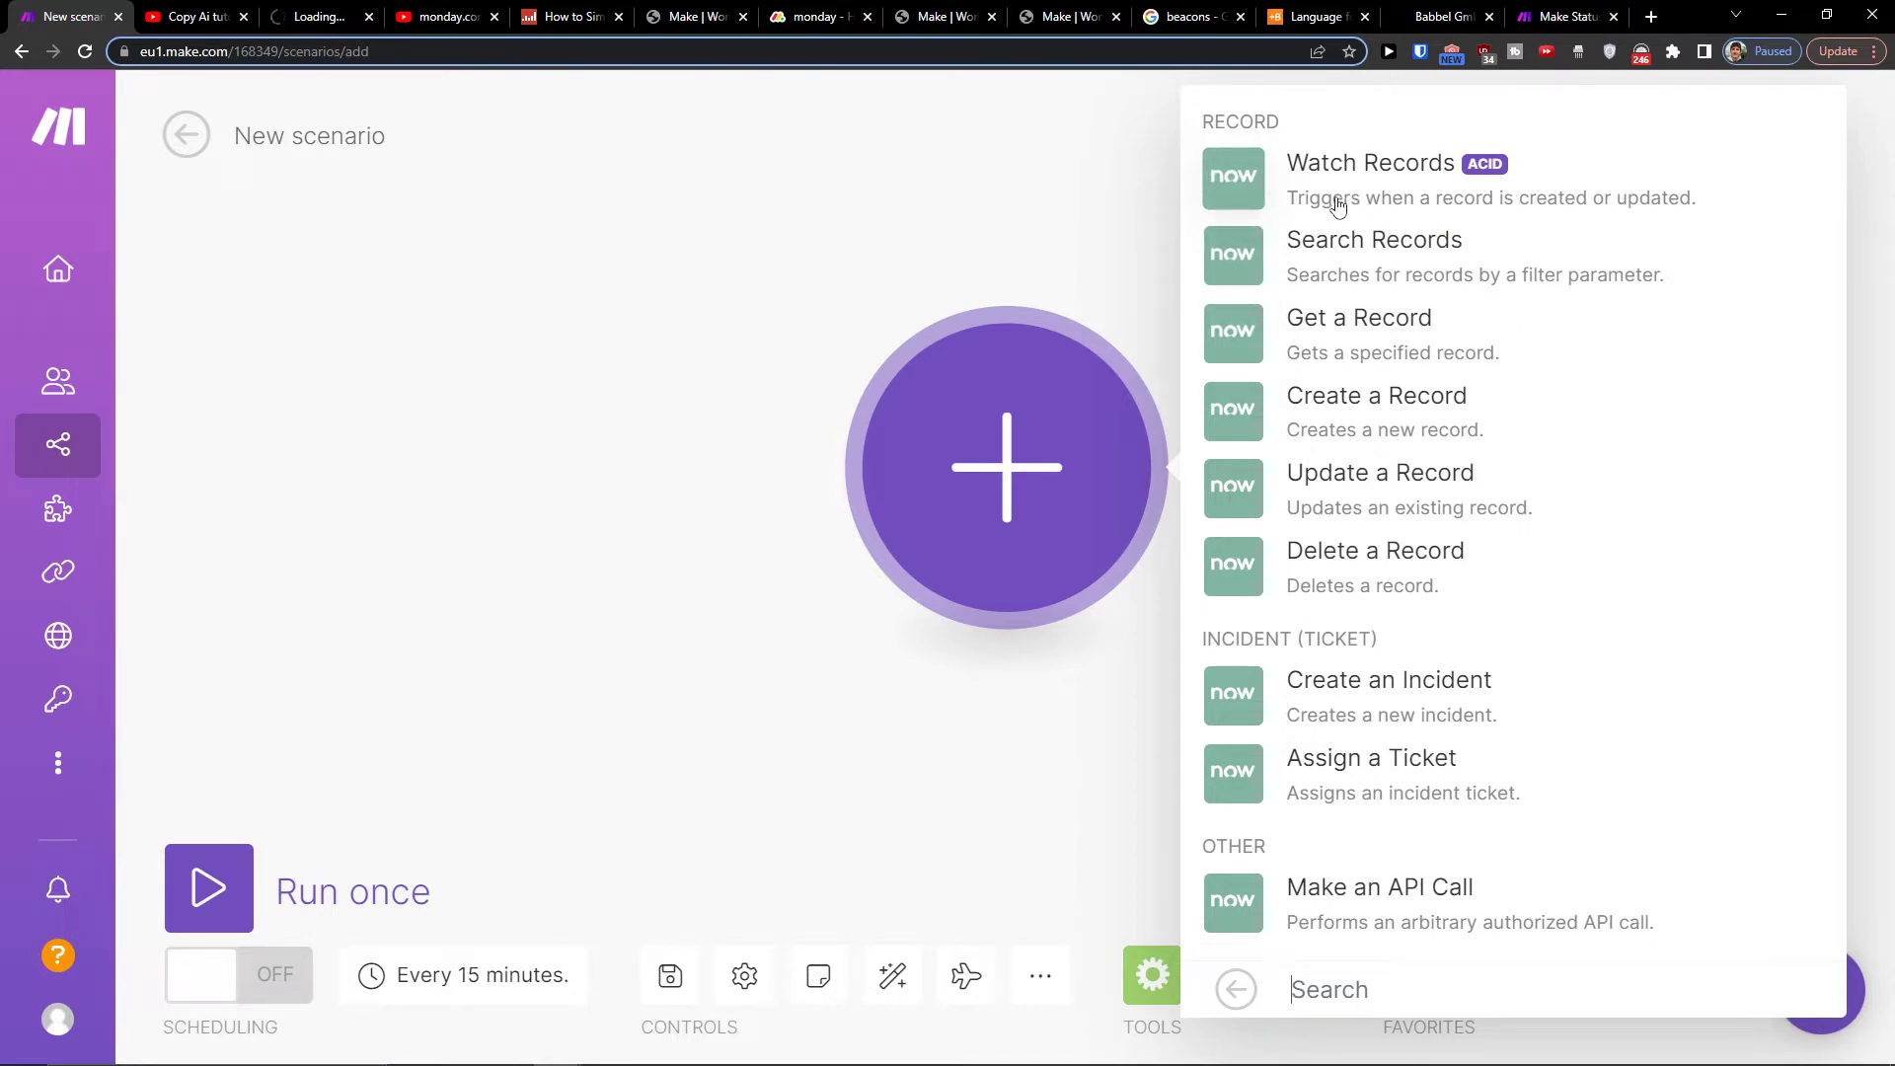
Use Watch Records as the trigger and add a second module using the Monday app
{"action": "left_click", "coordinate": [1633, 198]}
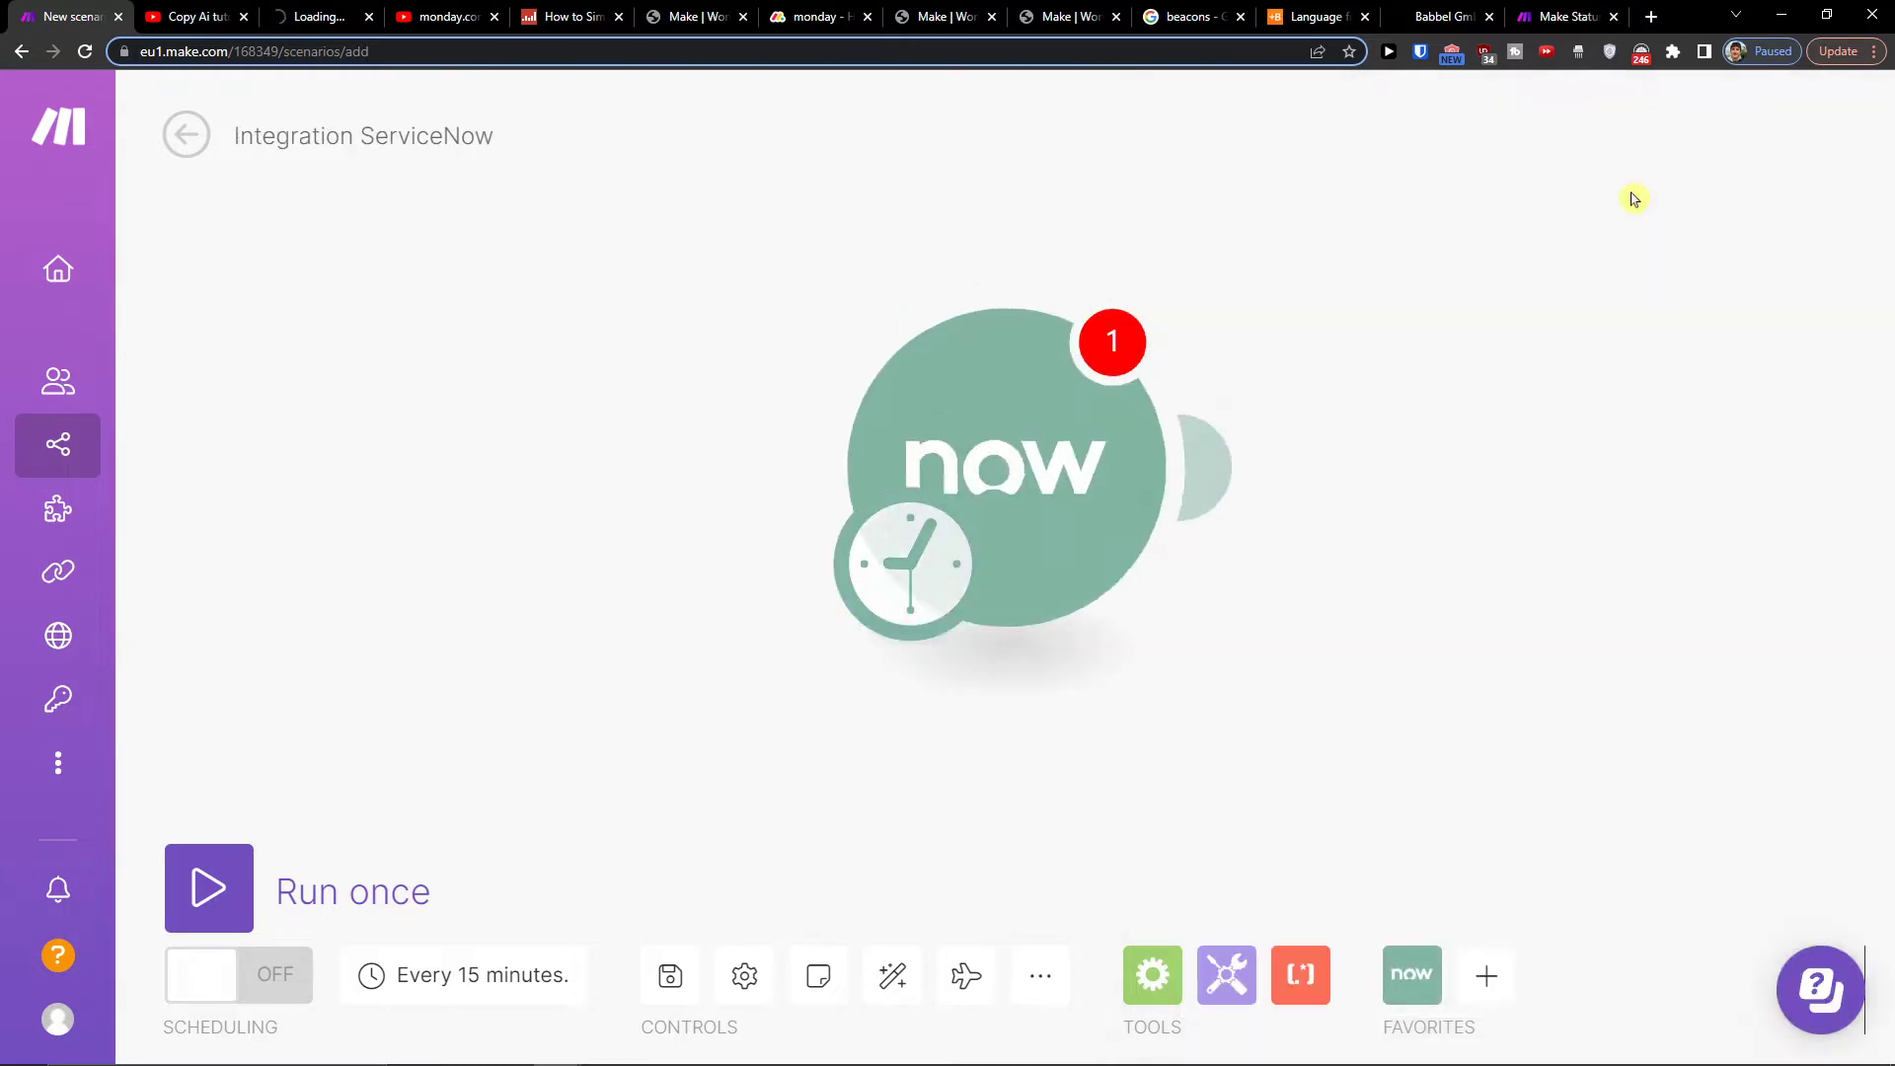
{"action": "left_click", "coordinate": [1268, 770]}
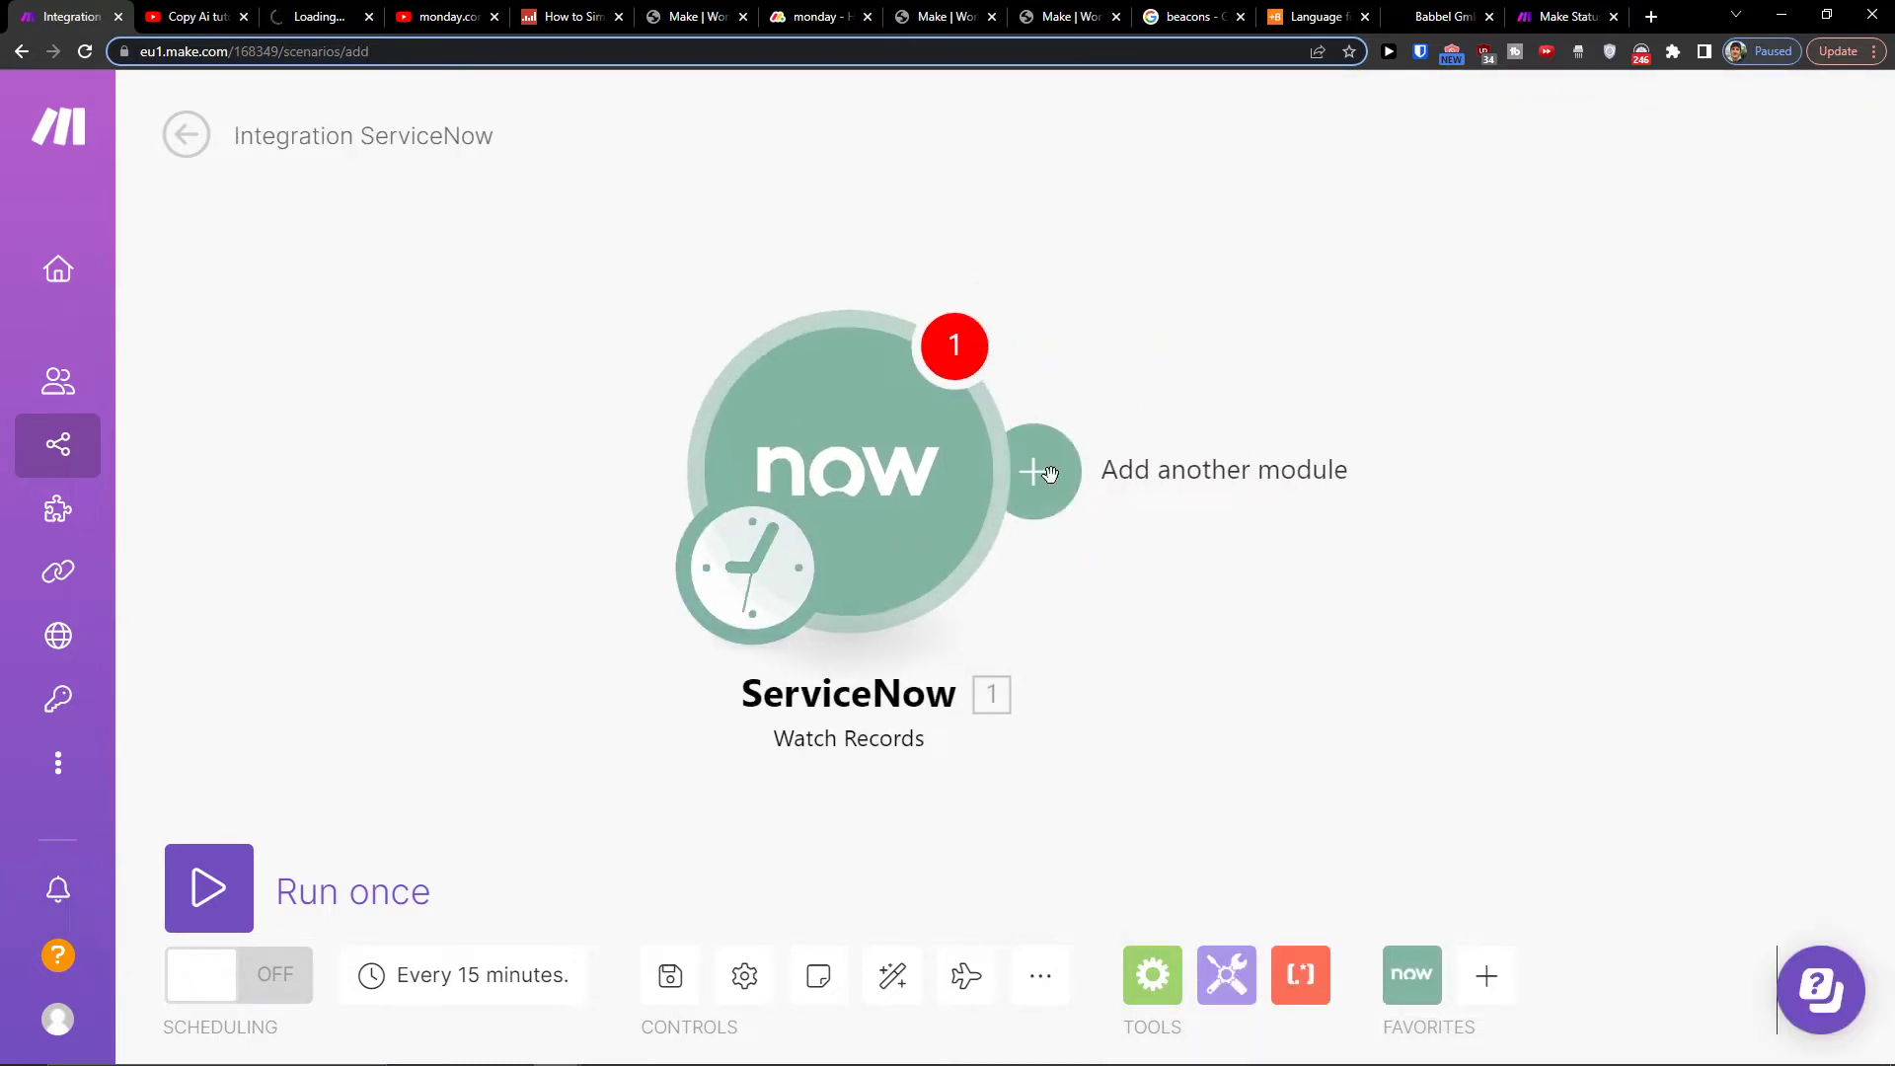
{"action": "left_click", "coordinate": [1041, 471]}
{"action": "left_click", "coordinate": [903, 477]}
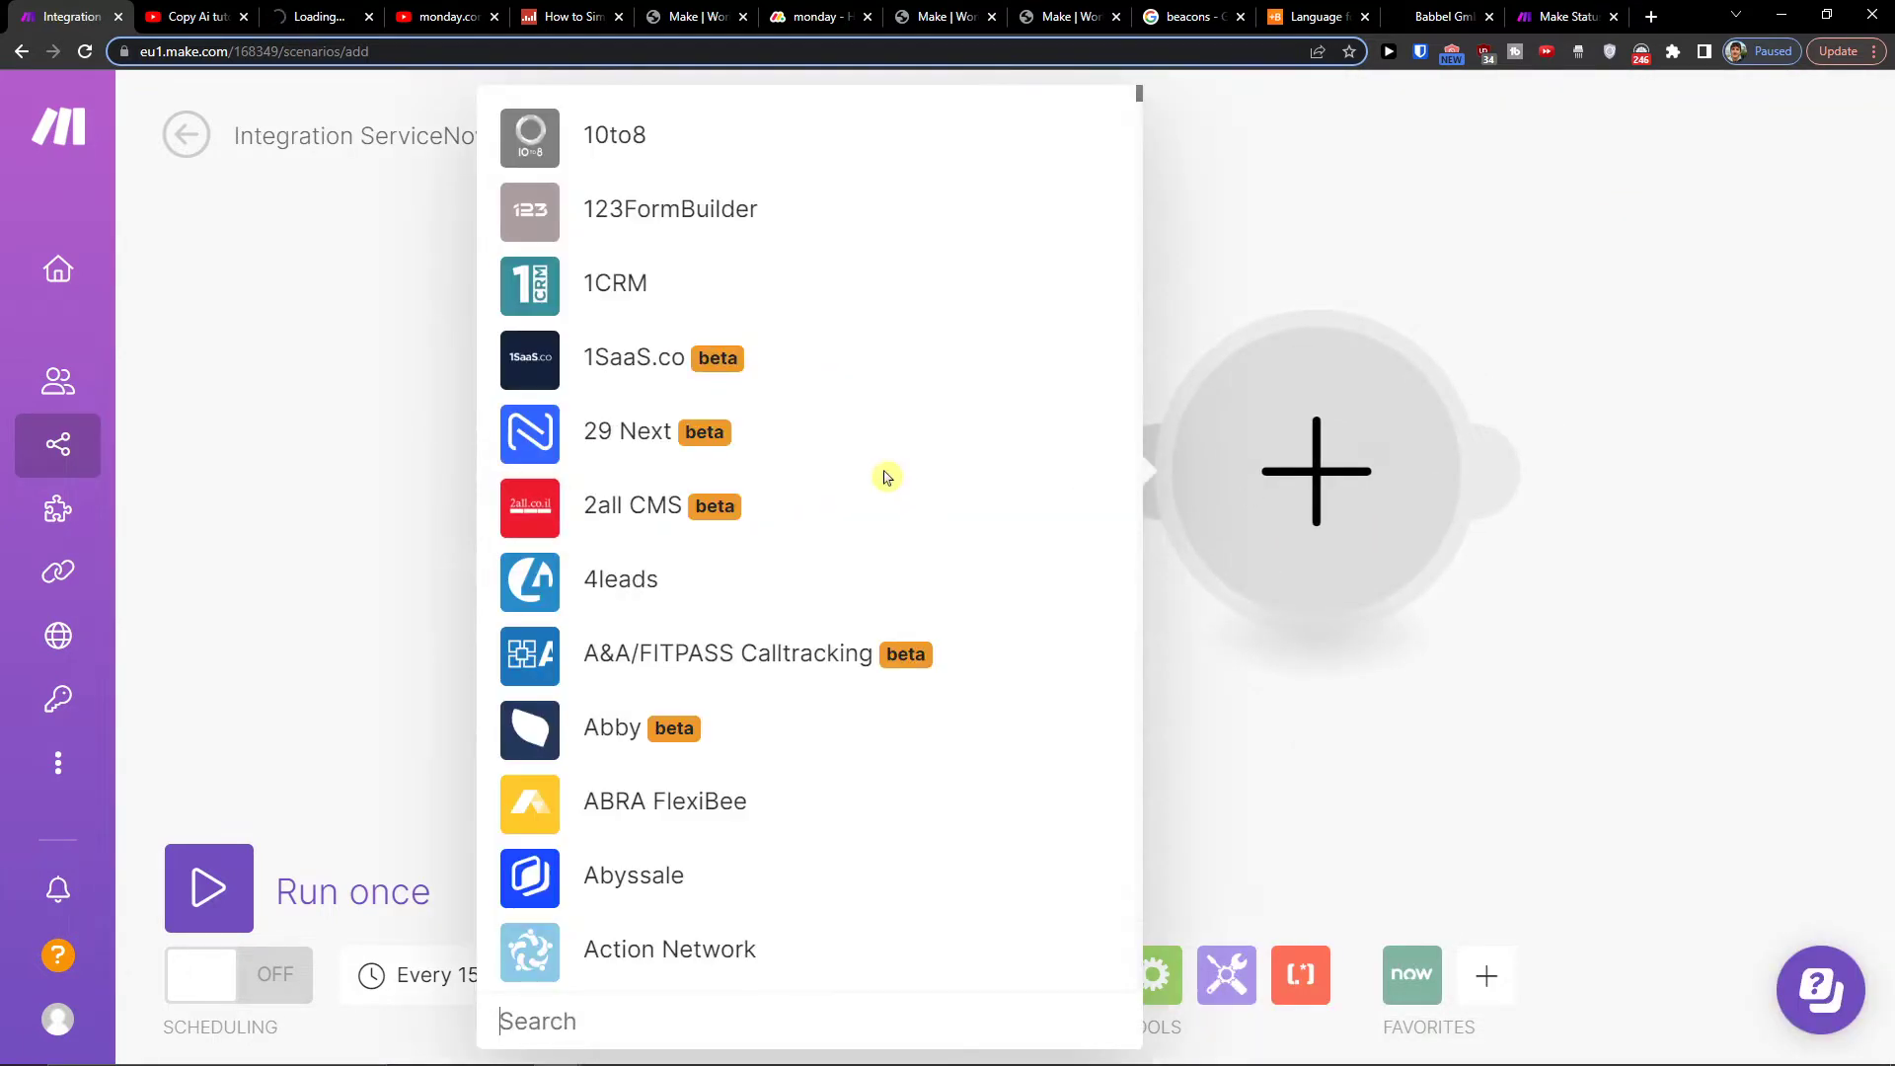
{"action": "type", "text": "monda"}
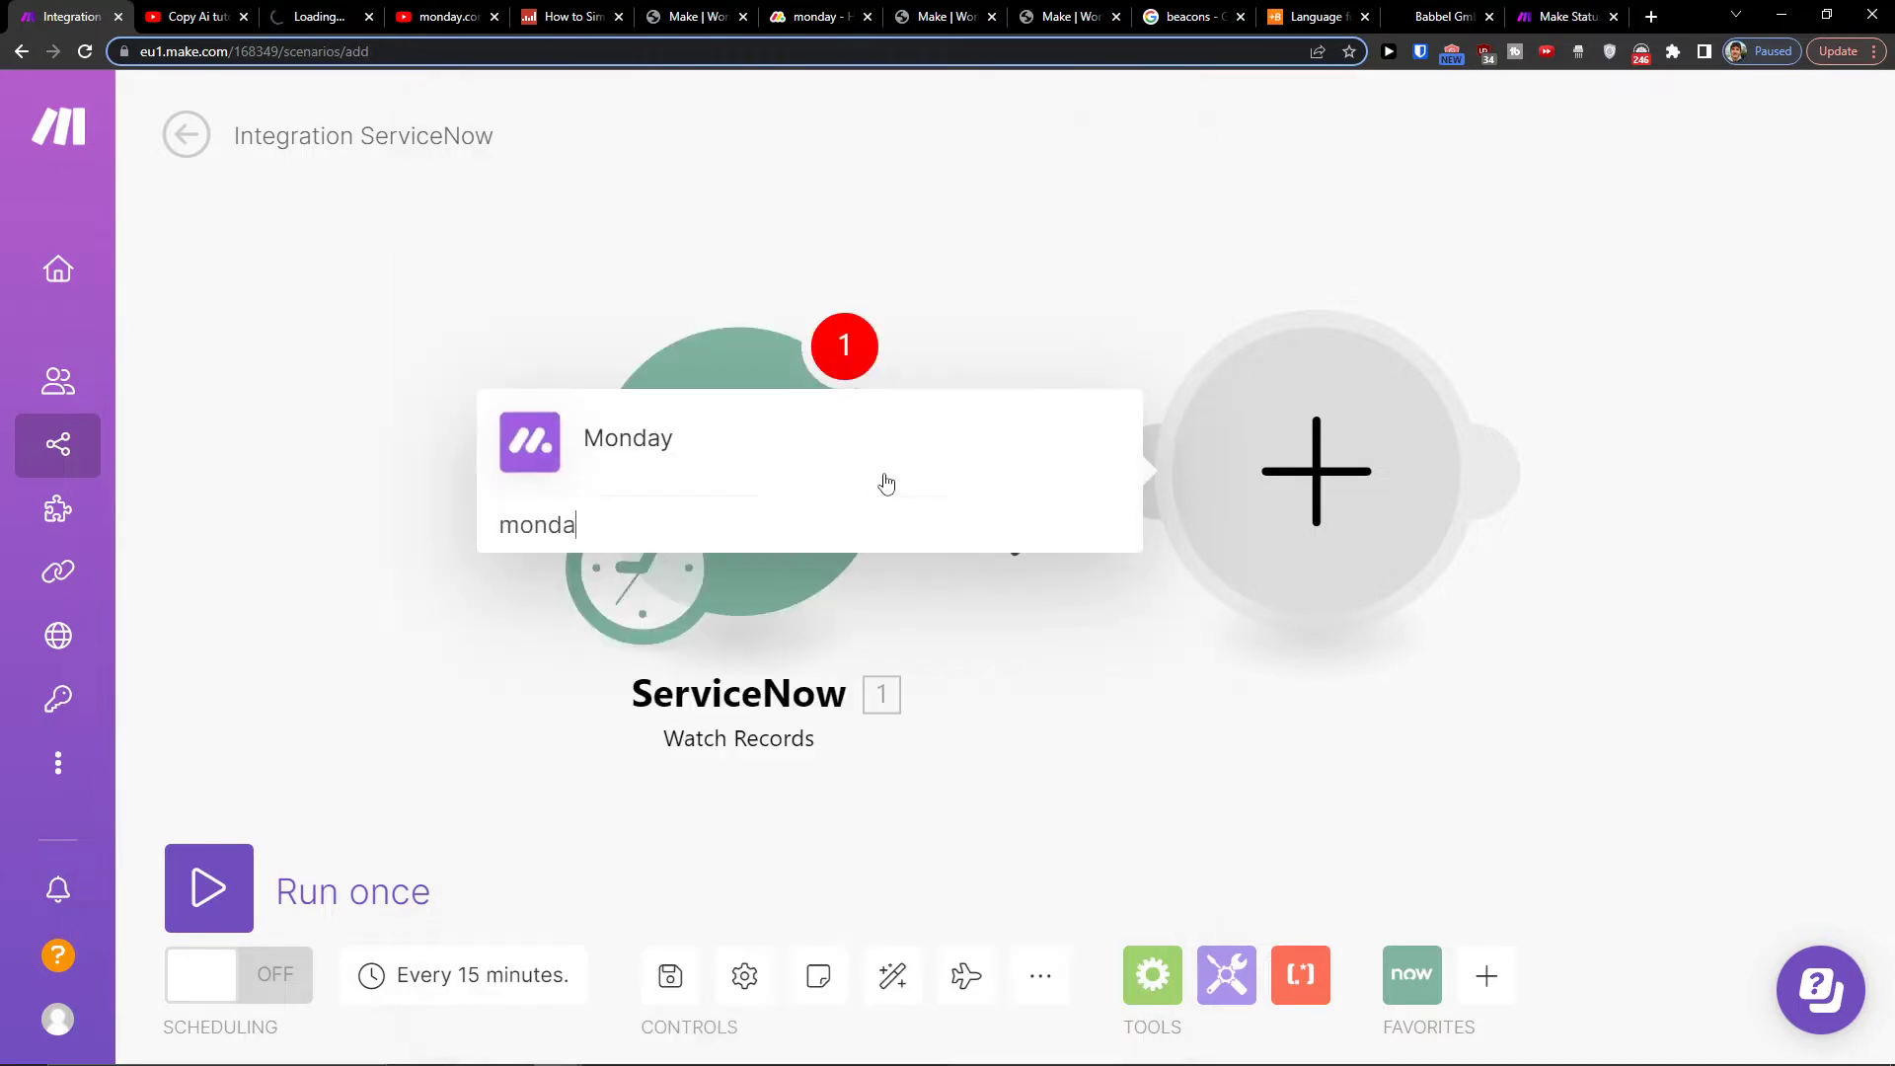
{"action": "left_click", "coordinate": [793, 440]}
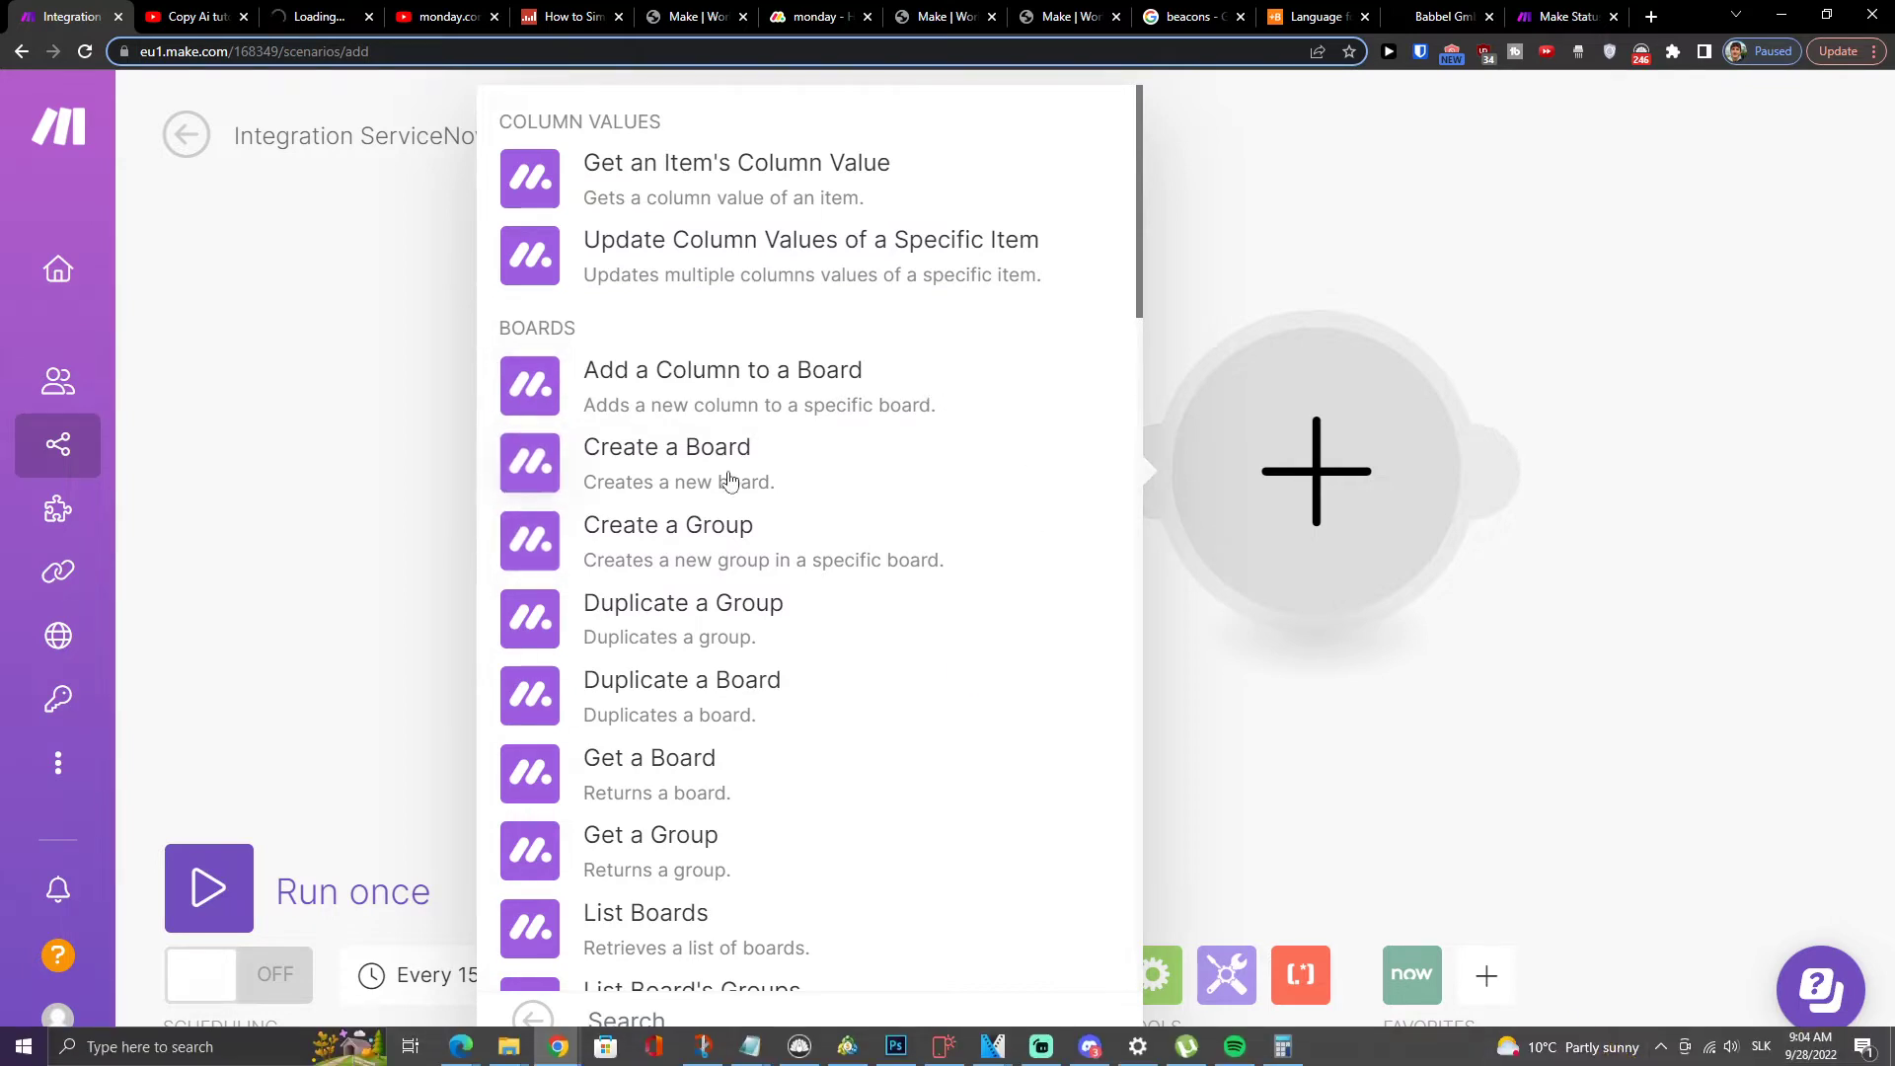
{"action": "scroll", "coordinate": [770, 489], "scroll_direction": "down", "scroll_amount": 2}
{"action": "scroll", "coordinate": [770, 489], "scroll_direction": "down", "scroll_amount": 5}
{"action": "scroll", "coordinate": [806, 484], "scroll_direction": "down", "scroll_amount": 2}
{"action": "scroll", "coordinate": [805, 482], "scroll_direction": "down", "scroll_amount": 1}
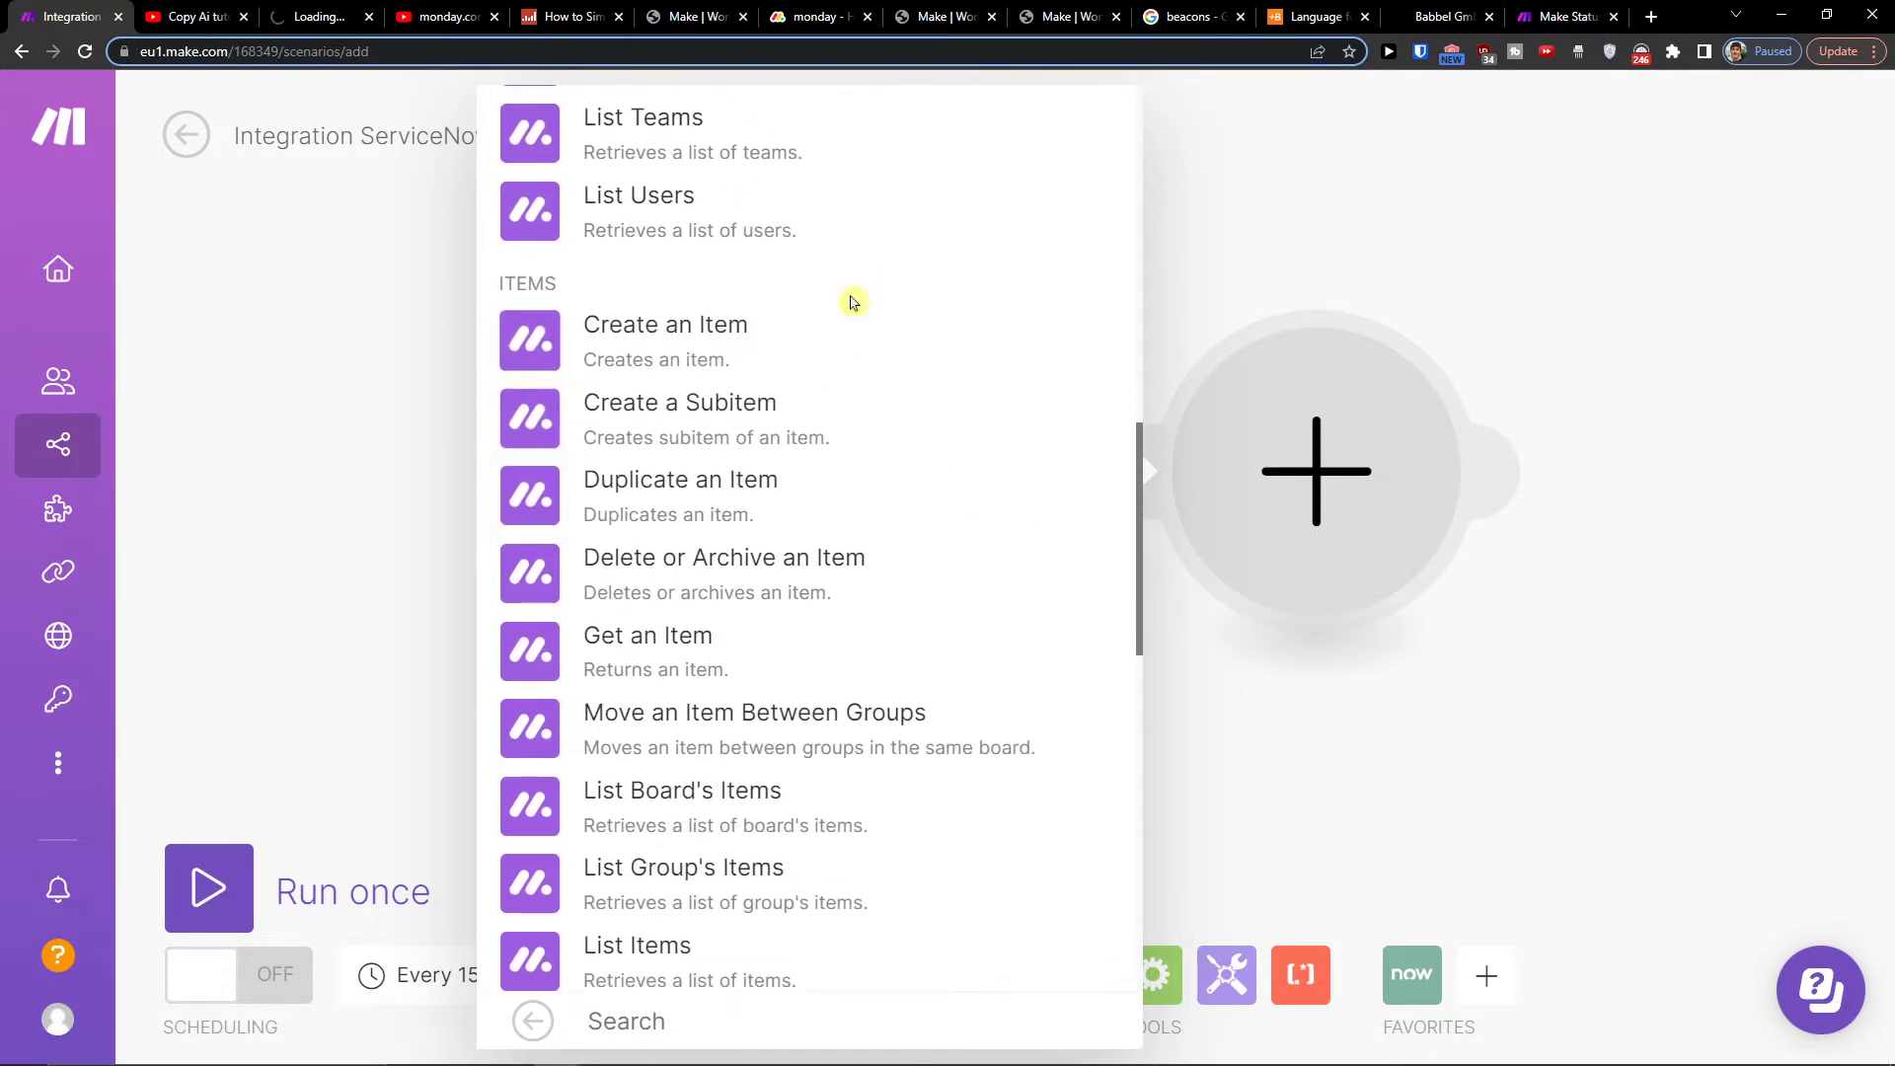
Add Monday's Create an Item module with the My Monday v2 connection, then return to monday.com
{"action": "left_click", "coordinate": [853, 355]}
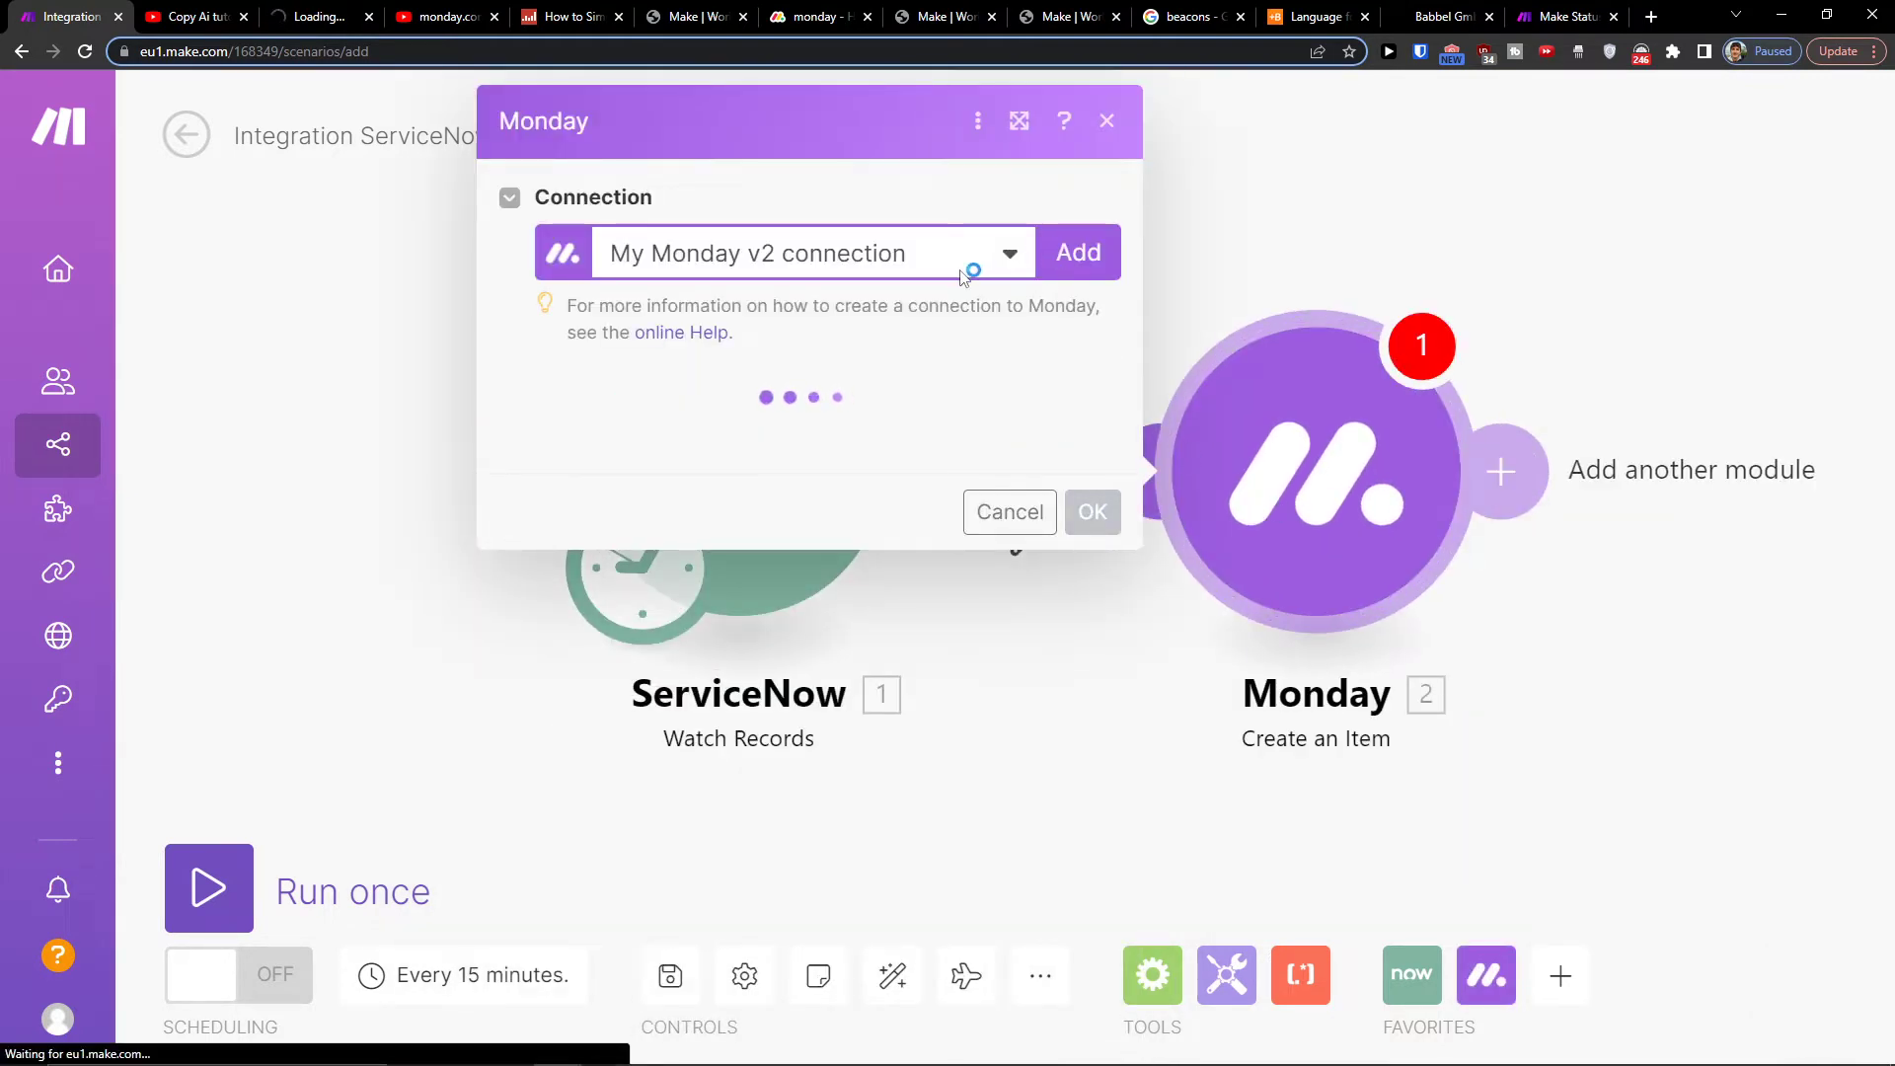
{"action": "left_click", "coordinate": [907, 259]}
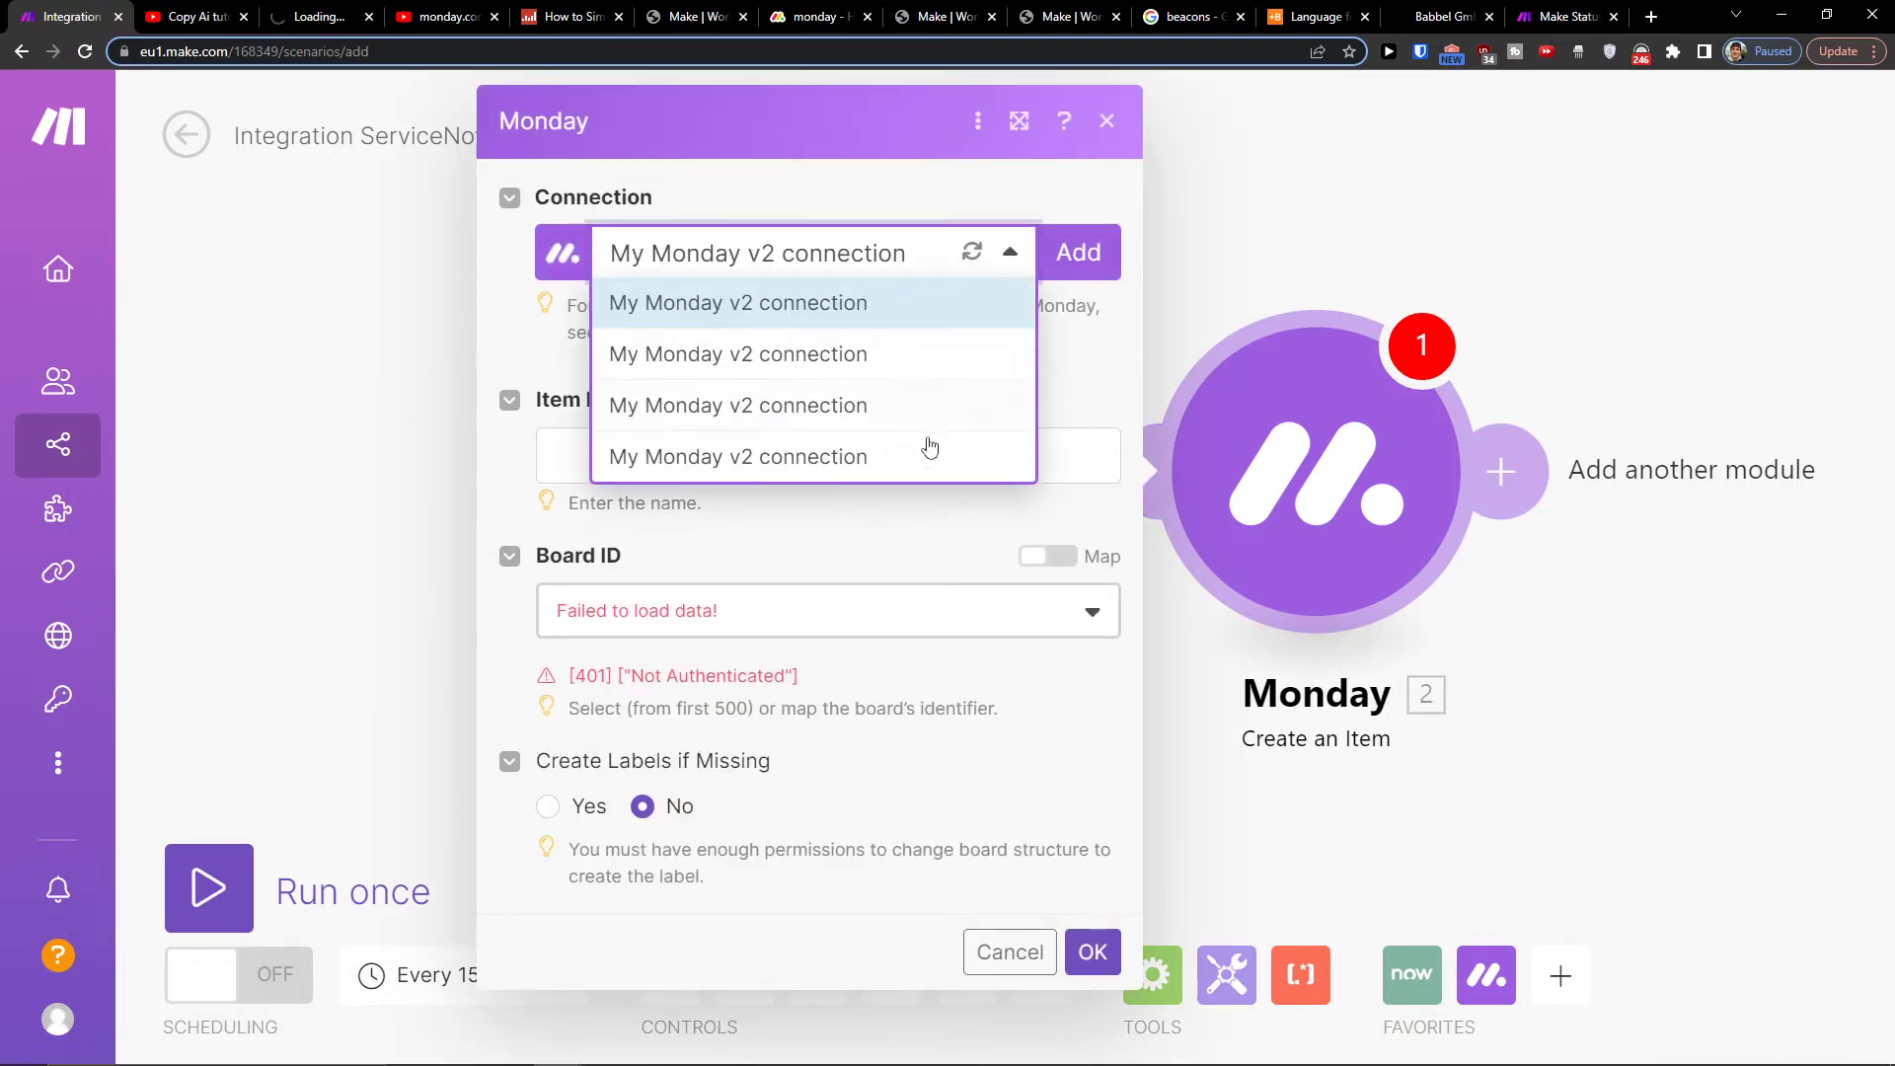
{"action": "left_click", "coordinate": [918, 452]}
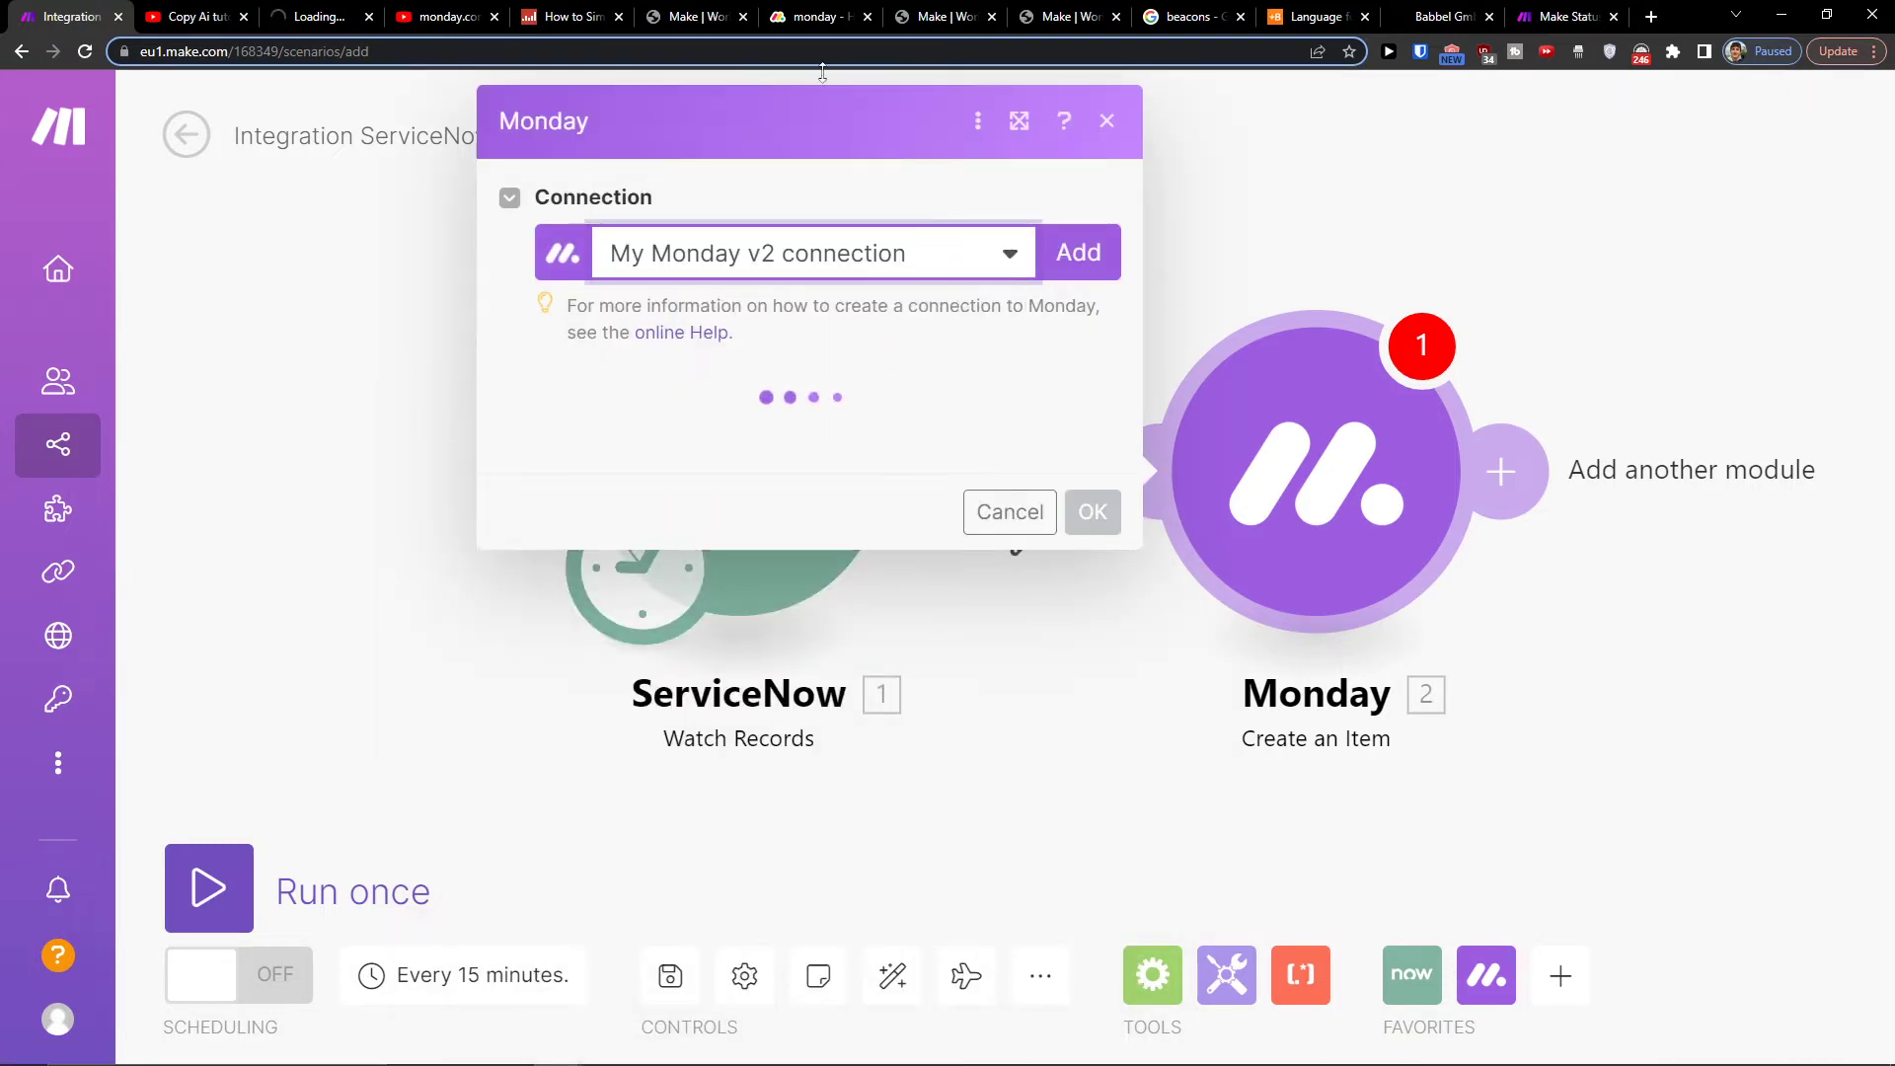
{"action": "left_click", "coordinate": [811, 15]}
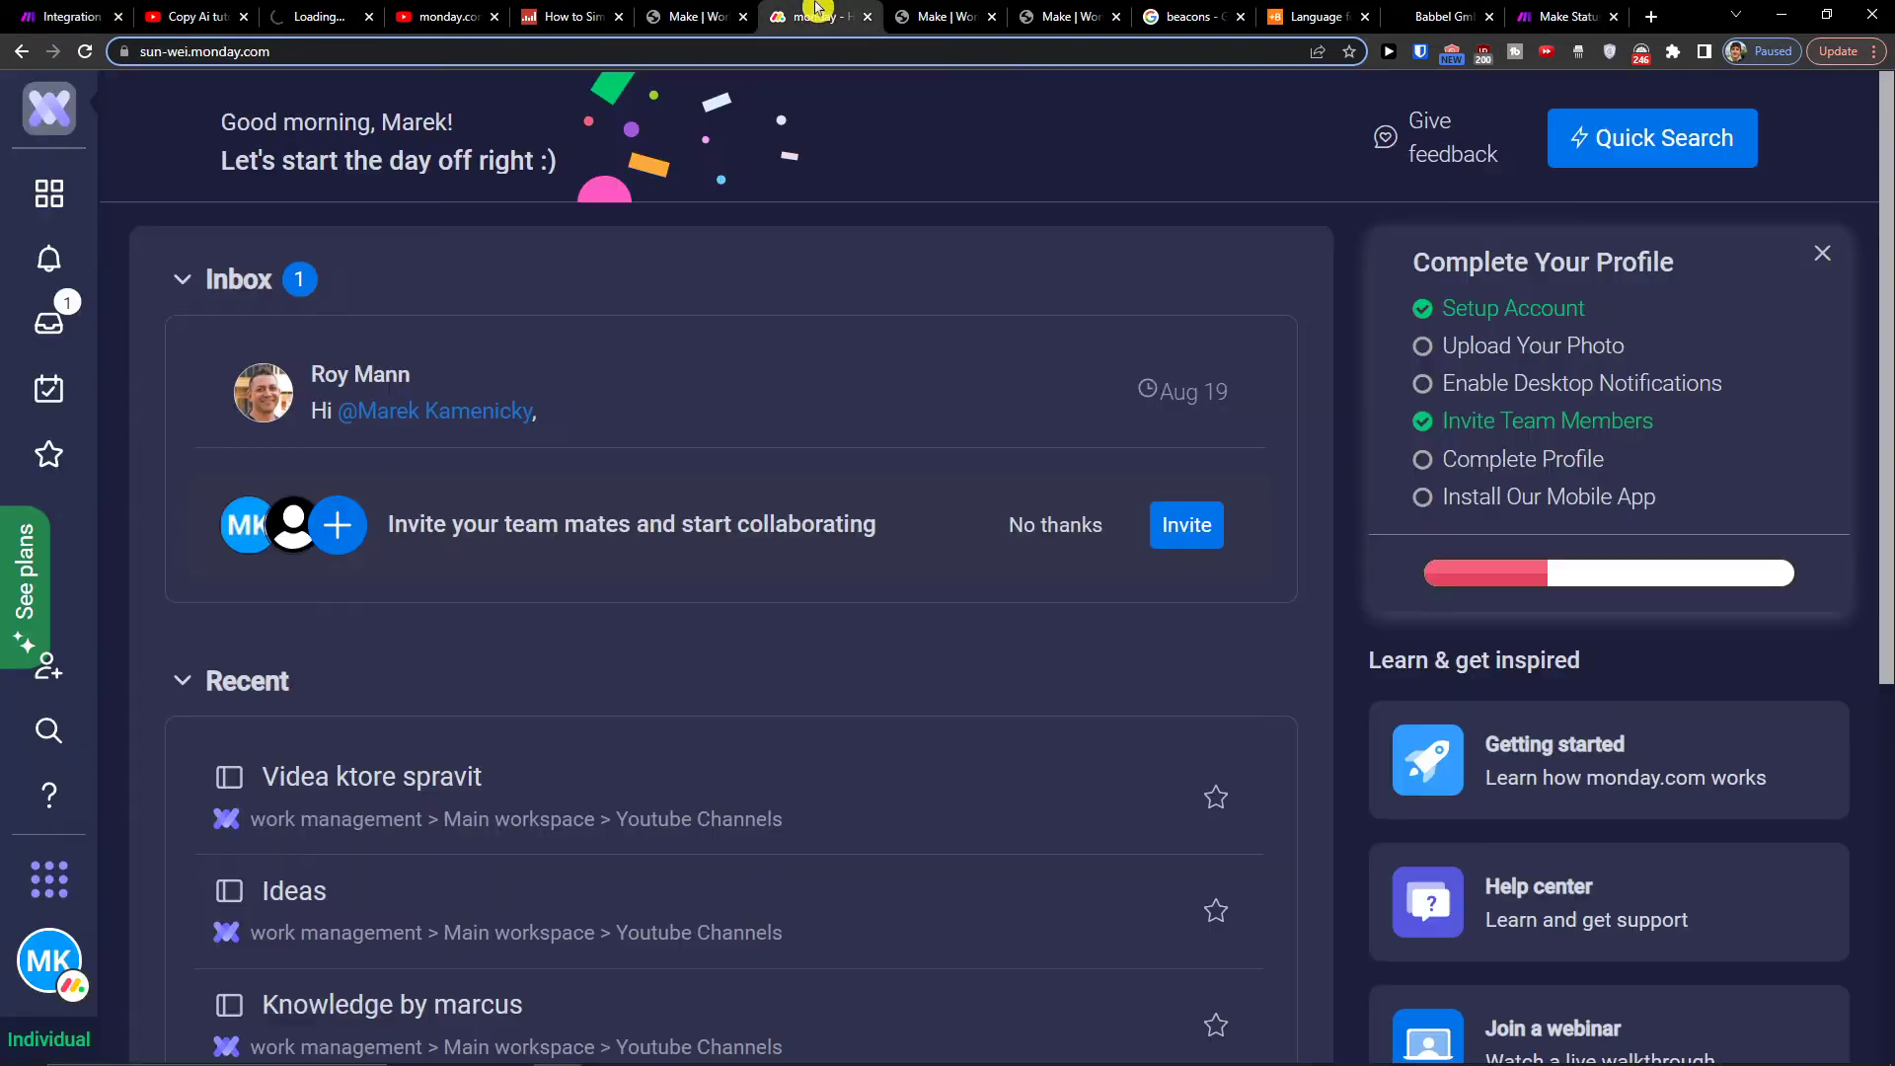
Copy the personal API token from monday.com Admin > API and go back to Make
{"action": "left_click", "coordinate": [50, 965]}
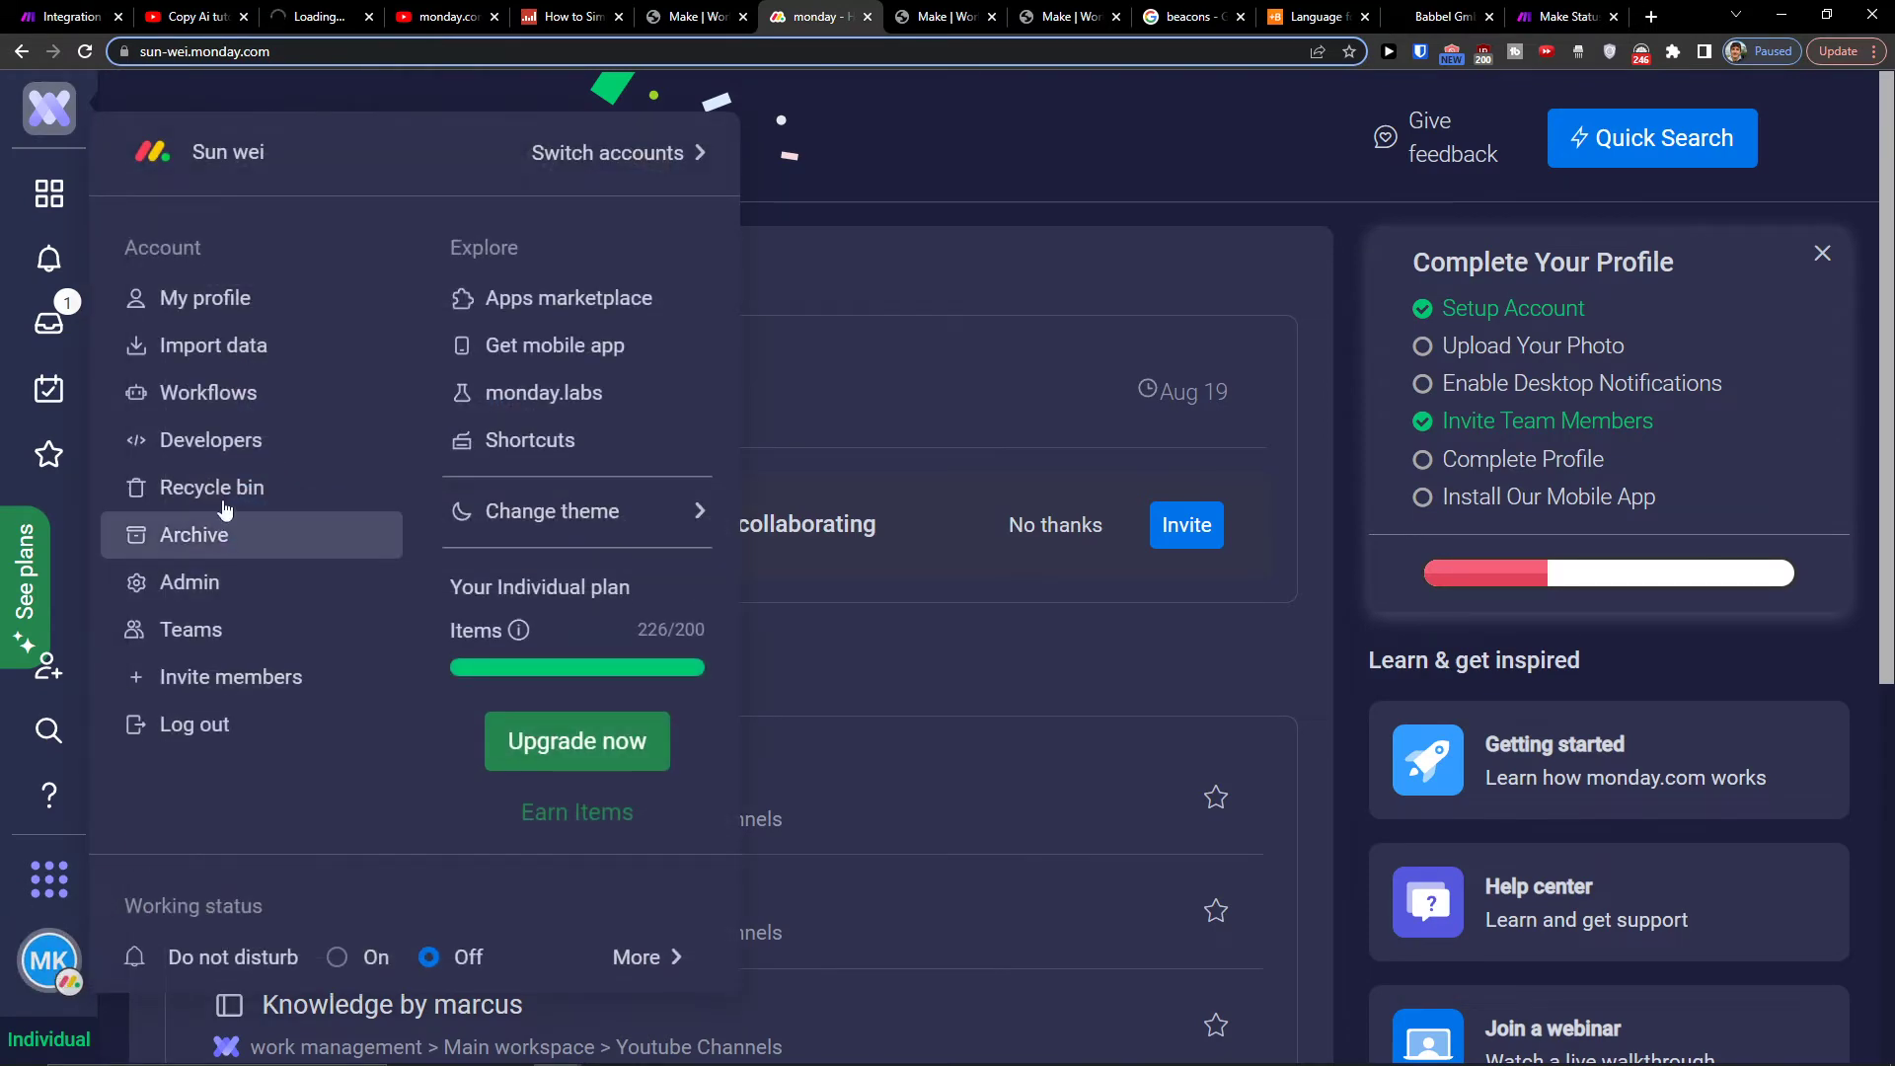
{"action": "left_click", "coordinate": [188, 582]}
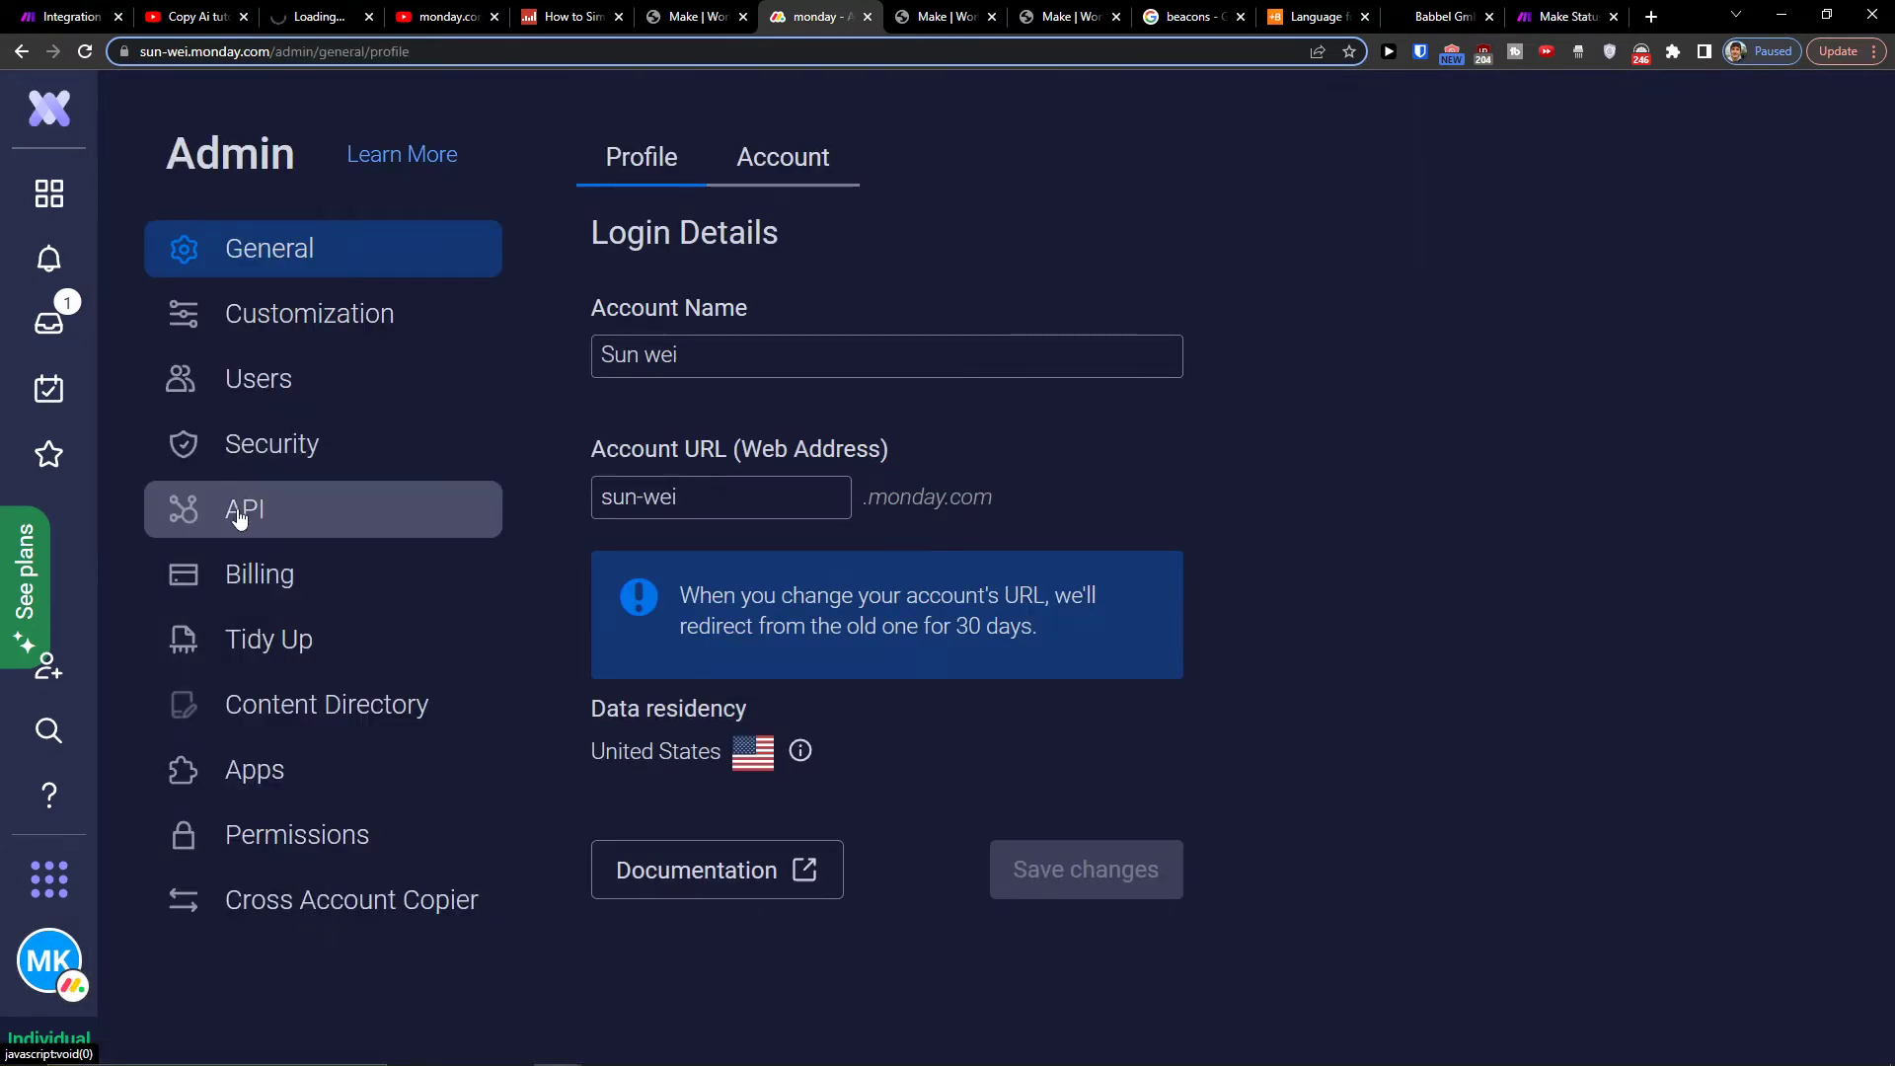
{"action": "left_click", "coordinate": [242, 511]}
{"action": "left_click", "coordinate": [1128, 281]}
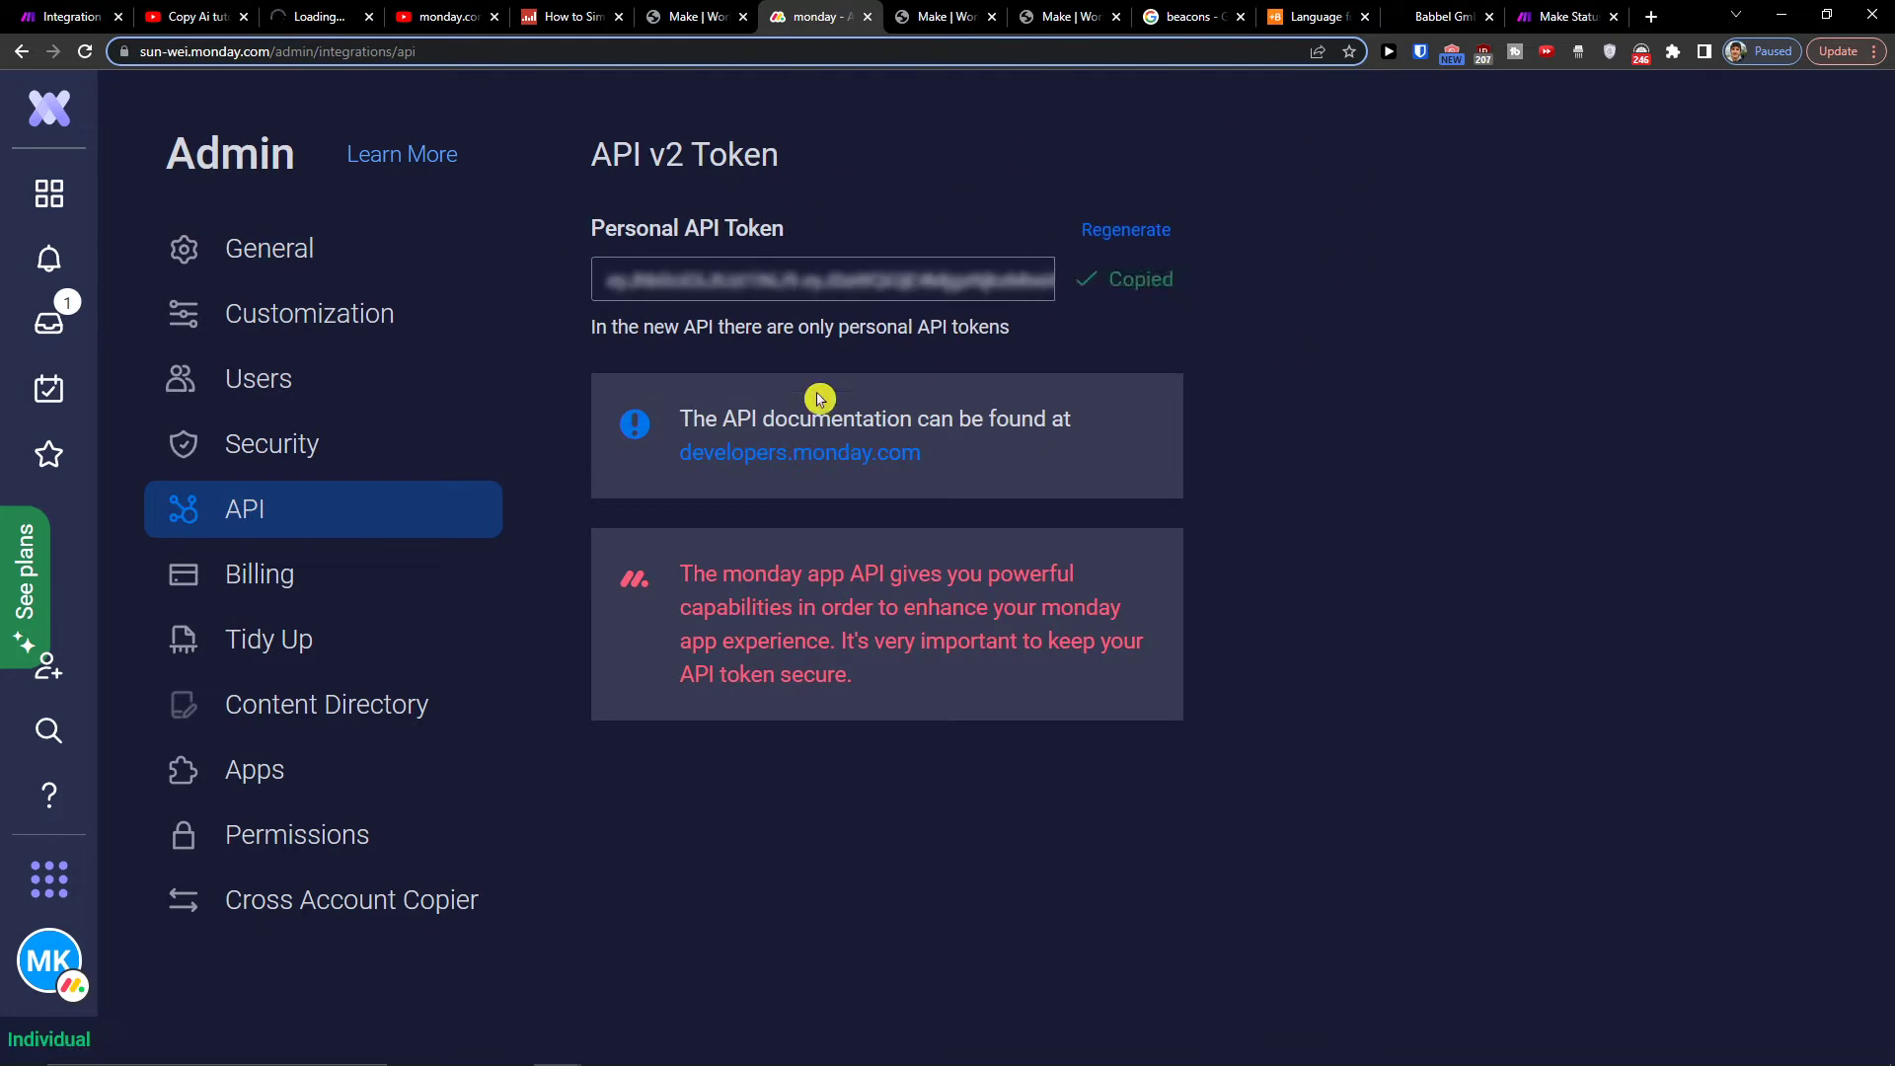
{"action": "left_click", "coordinate": [104, 15]}
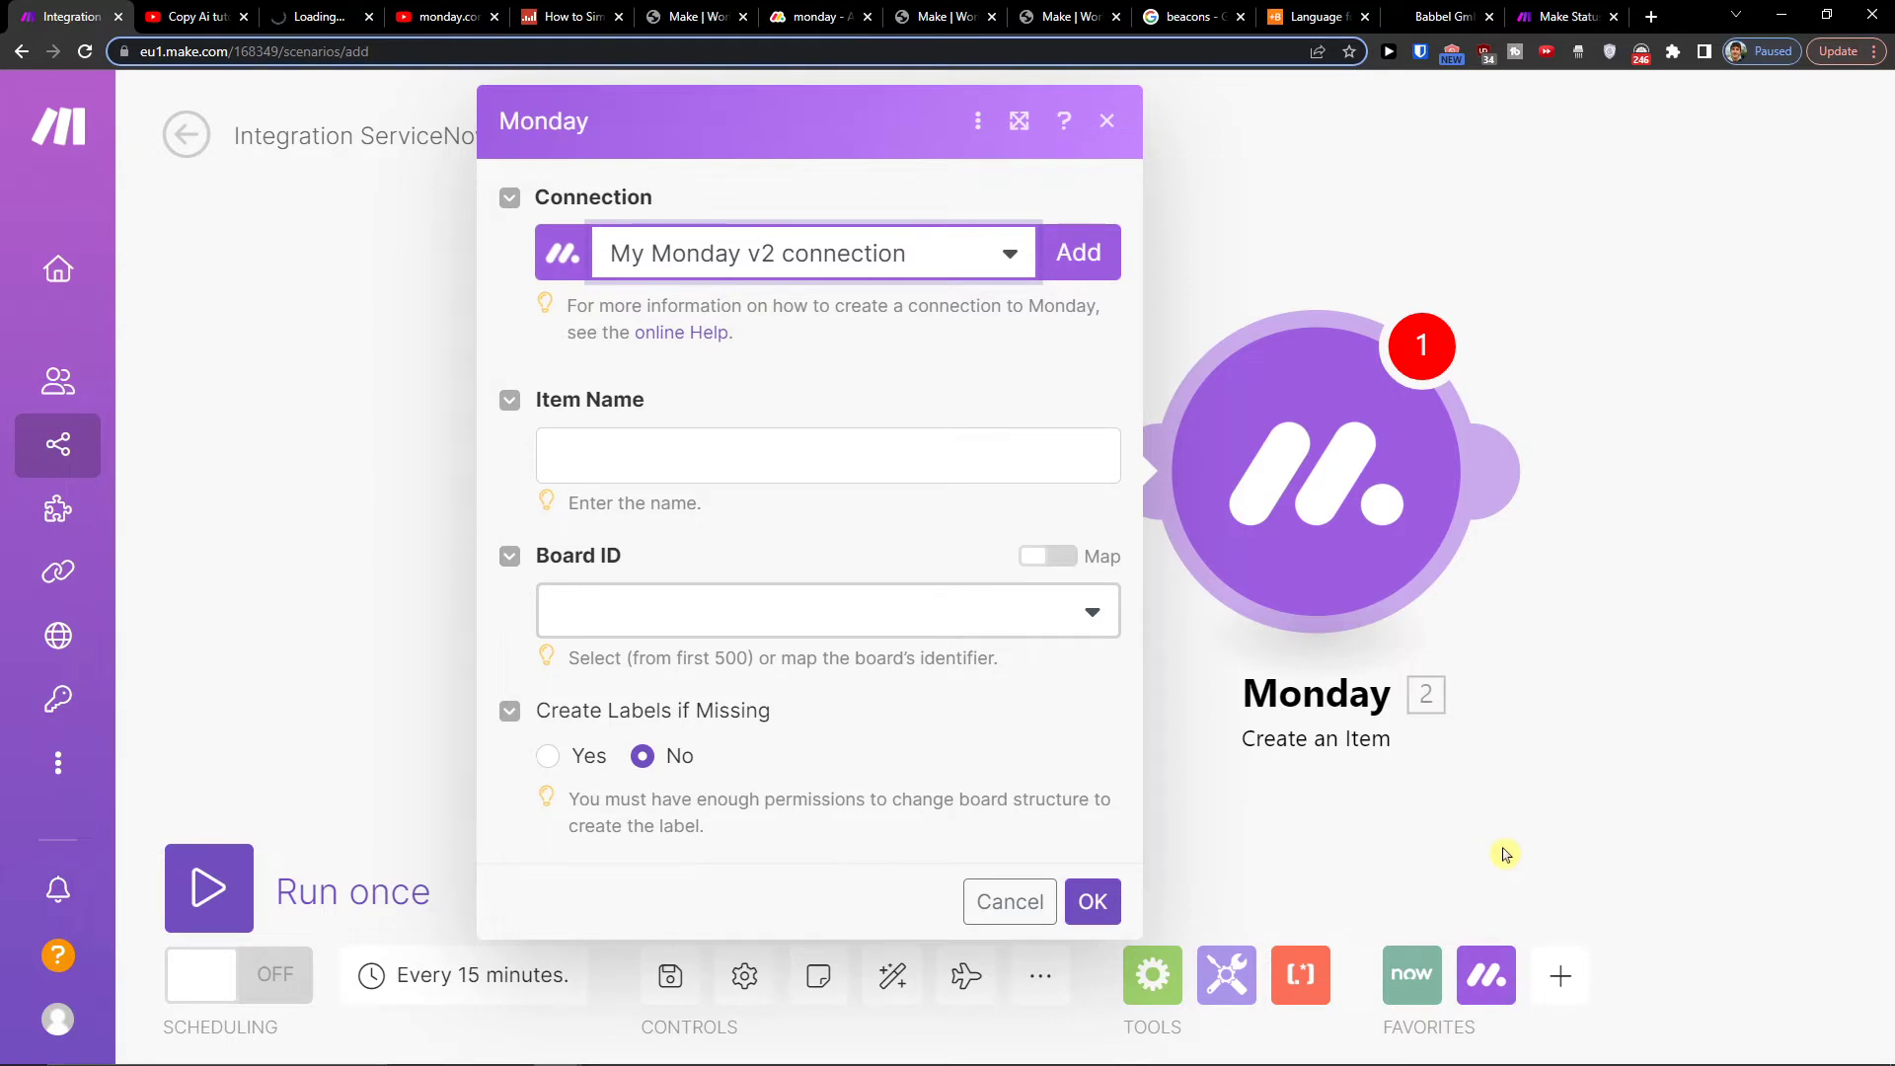
Choose the High CPM review videa board in the Monday module
{"action": "left_click", "coordinate": [852, 452]}
{"action": "left_click", "coordinate": [866, 612]}
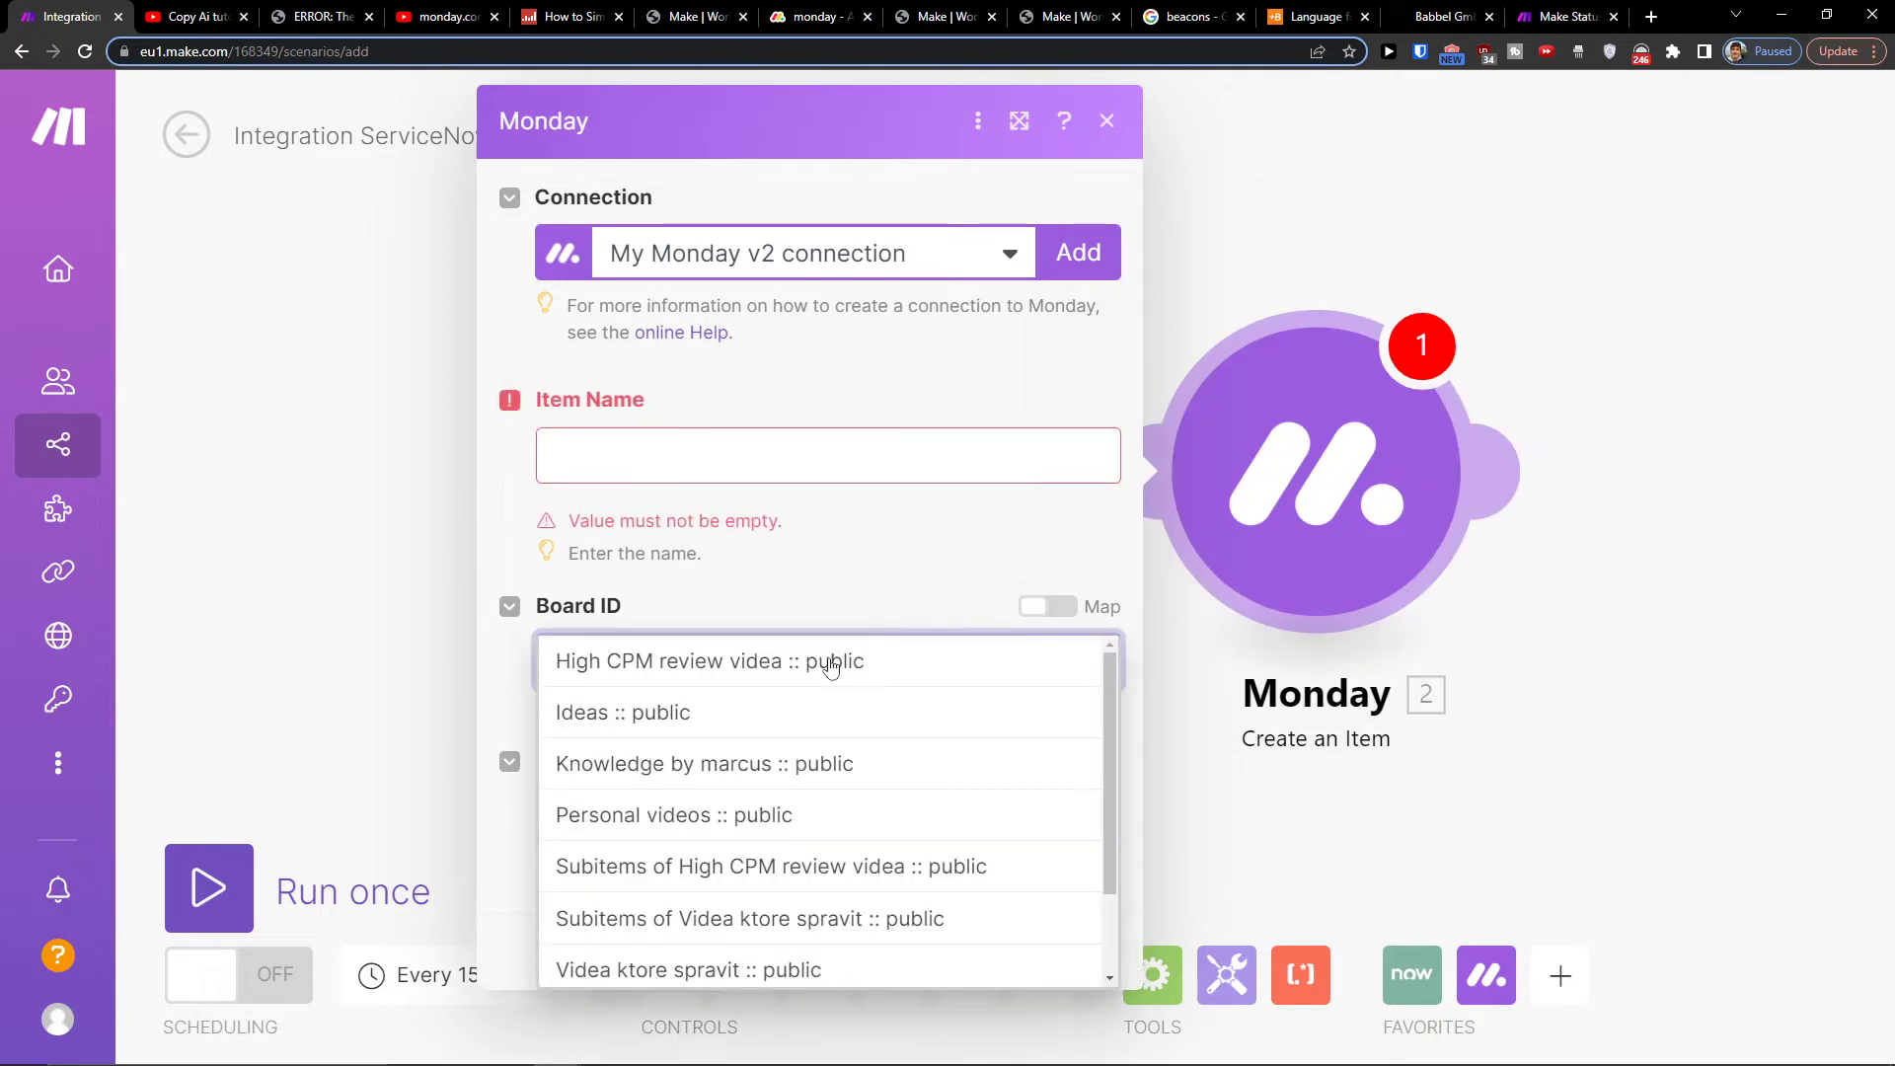
{"action": "left_click", "coordinate": [708, 661]}
{"action": "left_click", "coordinate": [752, 455]}
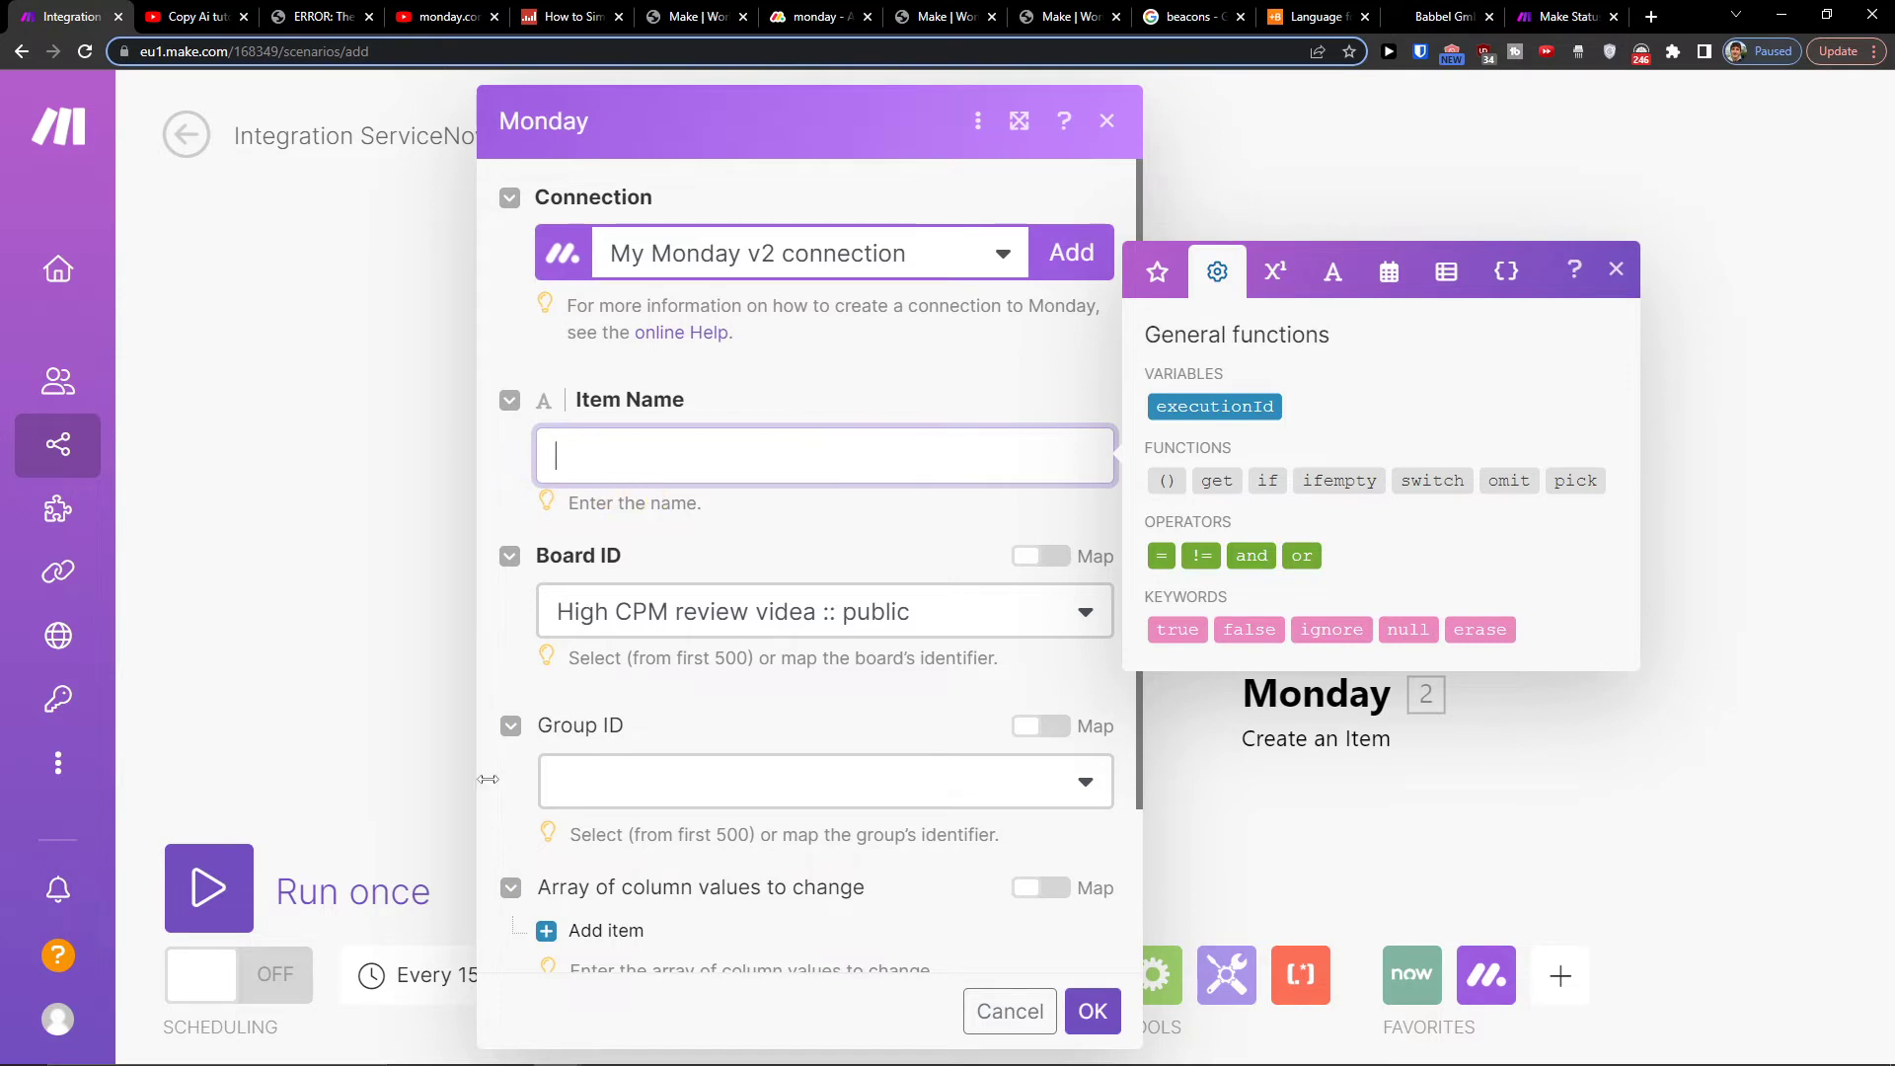
Check the board's group list, cancel the Monday settings and open the ServiceNow trigger
{"action": "left_click", "coordinate": [726, 770]}
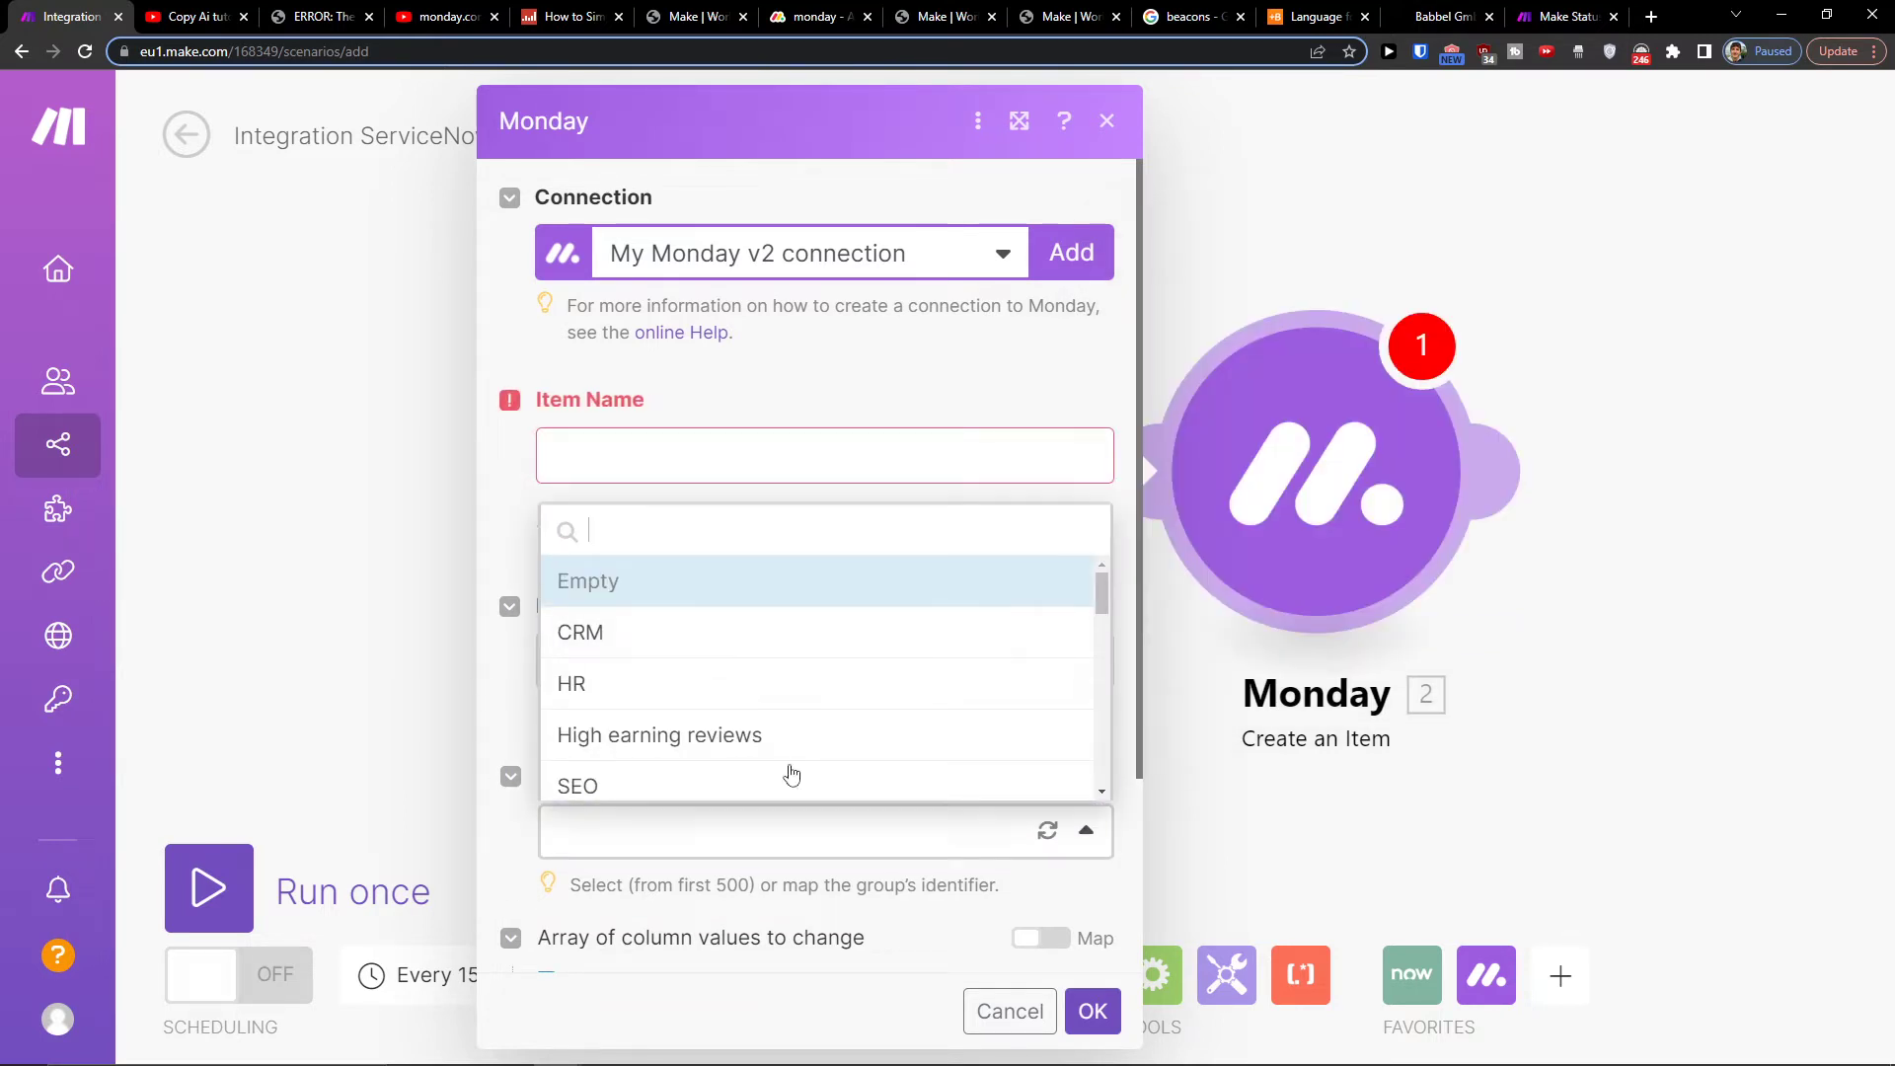
{"action": "left_click", "coordinate": [941, 907]}
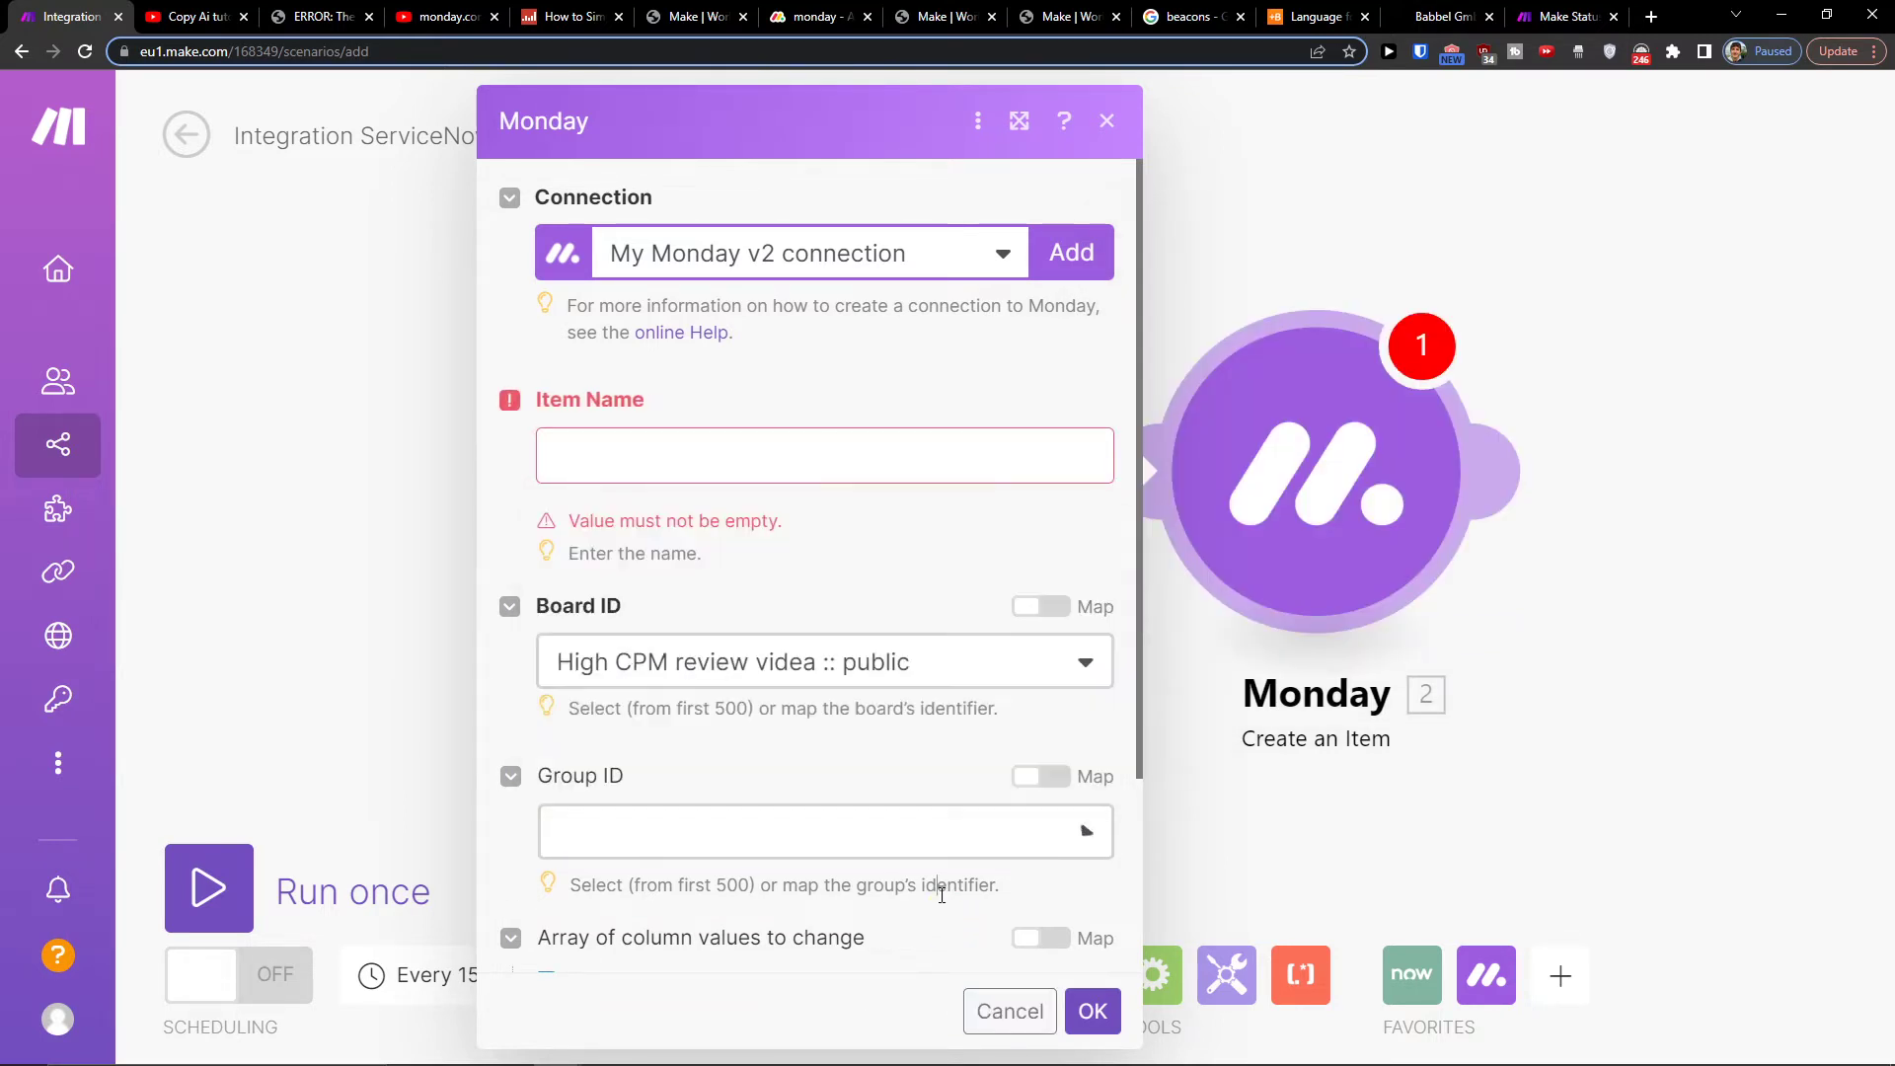
{"action": "left_click", "coordinate": [1010, 1011]}
{"action": "left_click", "coordinate": [796, 581]}
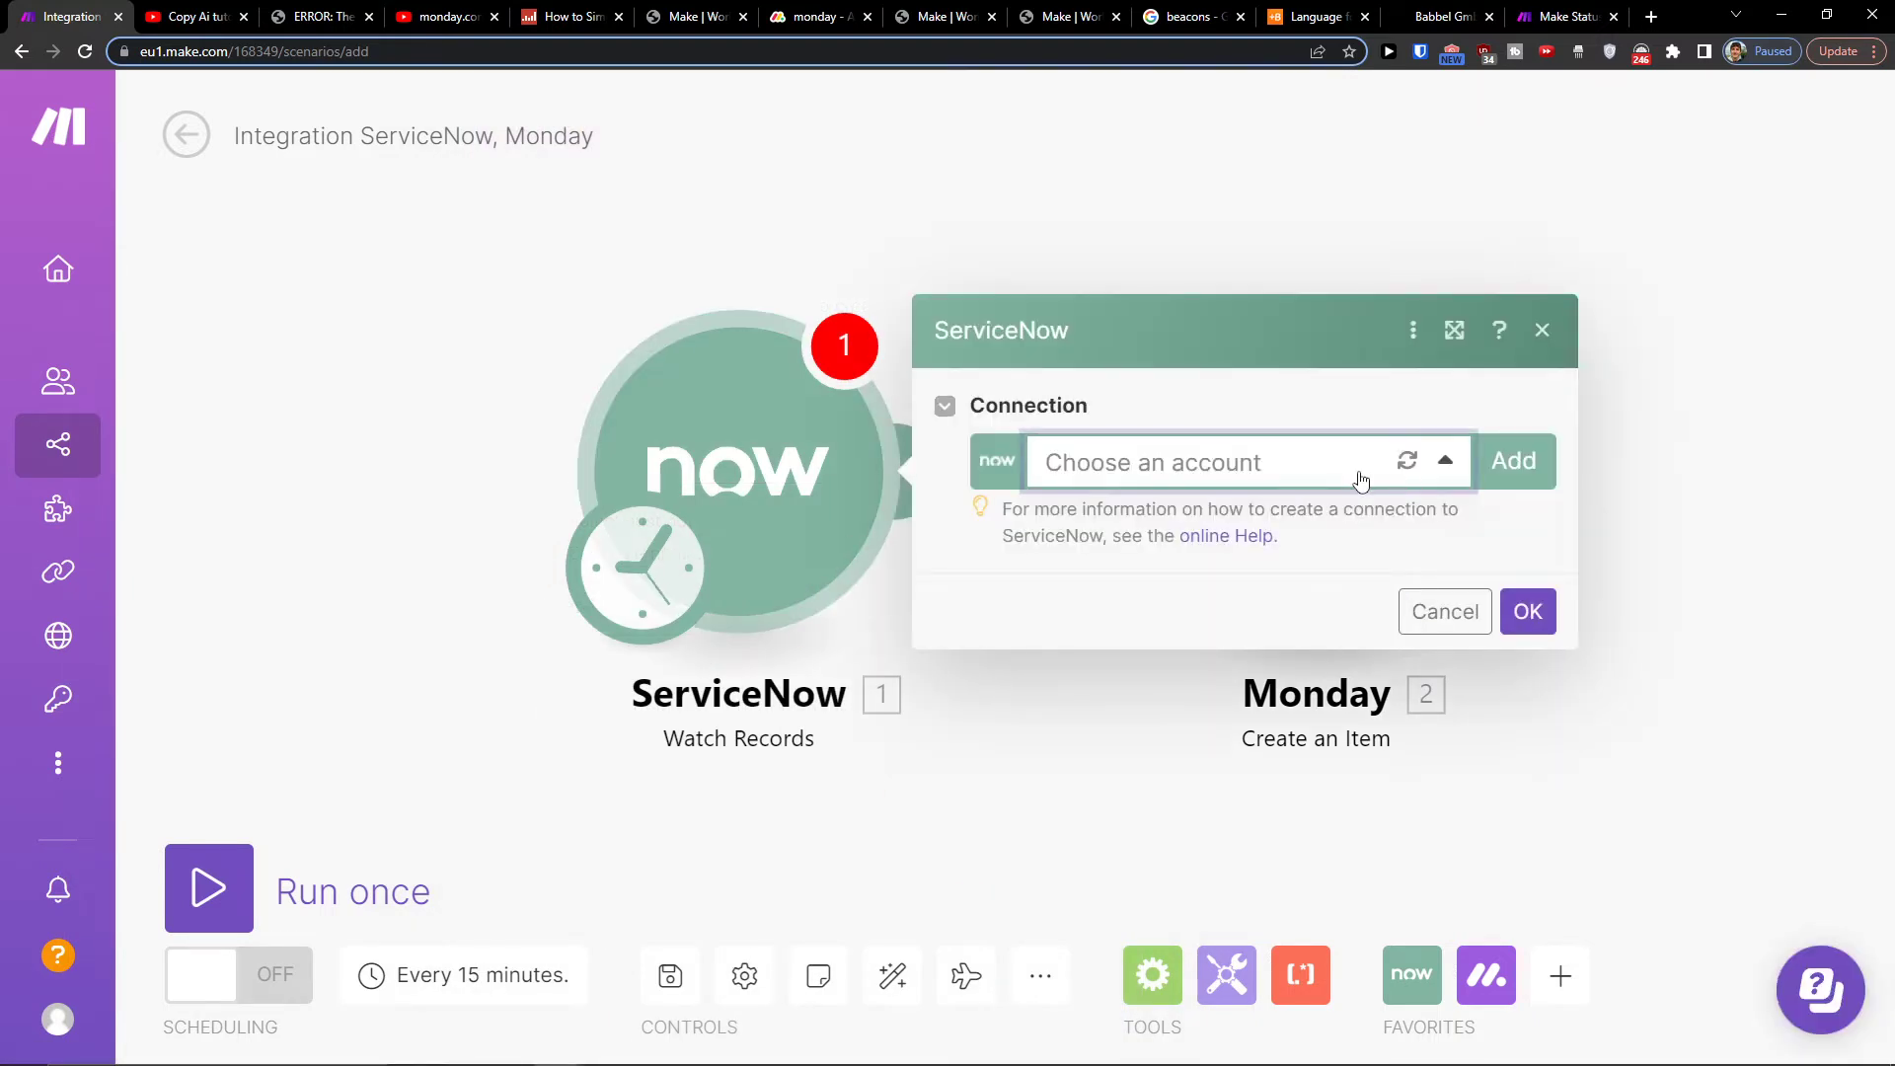
Abandon the new ServiceNow connection and save the scenario despite empty-value warnings
{"action": "left_click", "coordinate": [1510, 457]}
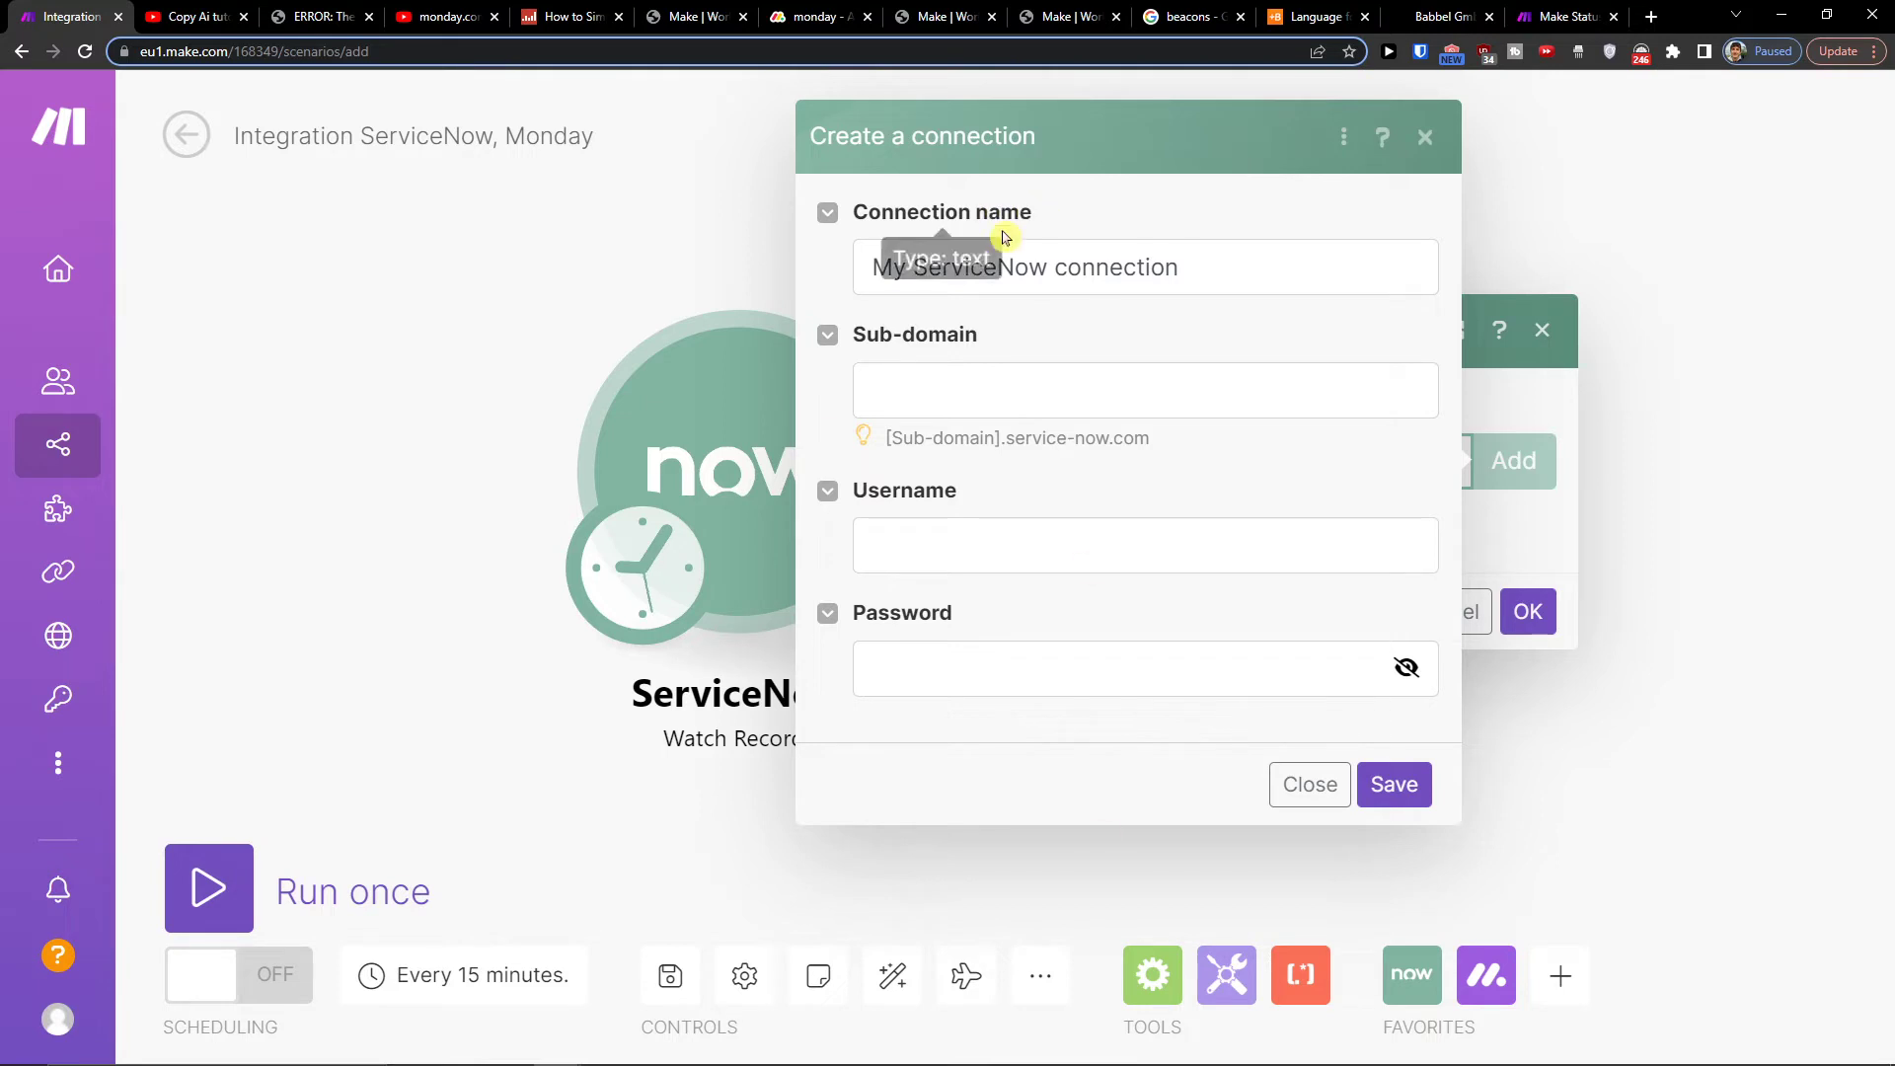
{"action": "key", "text": "Escape"}
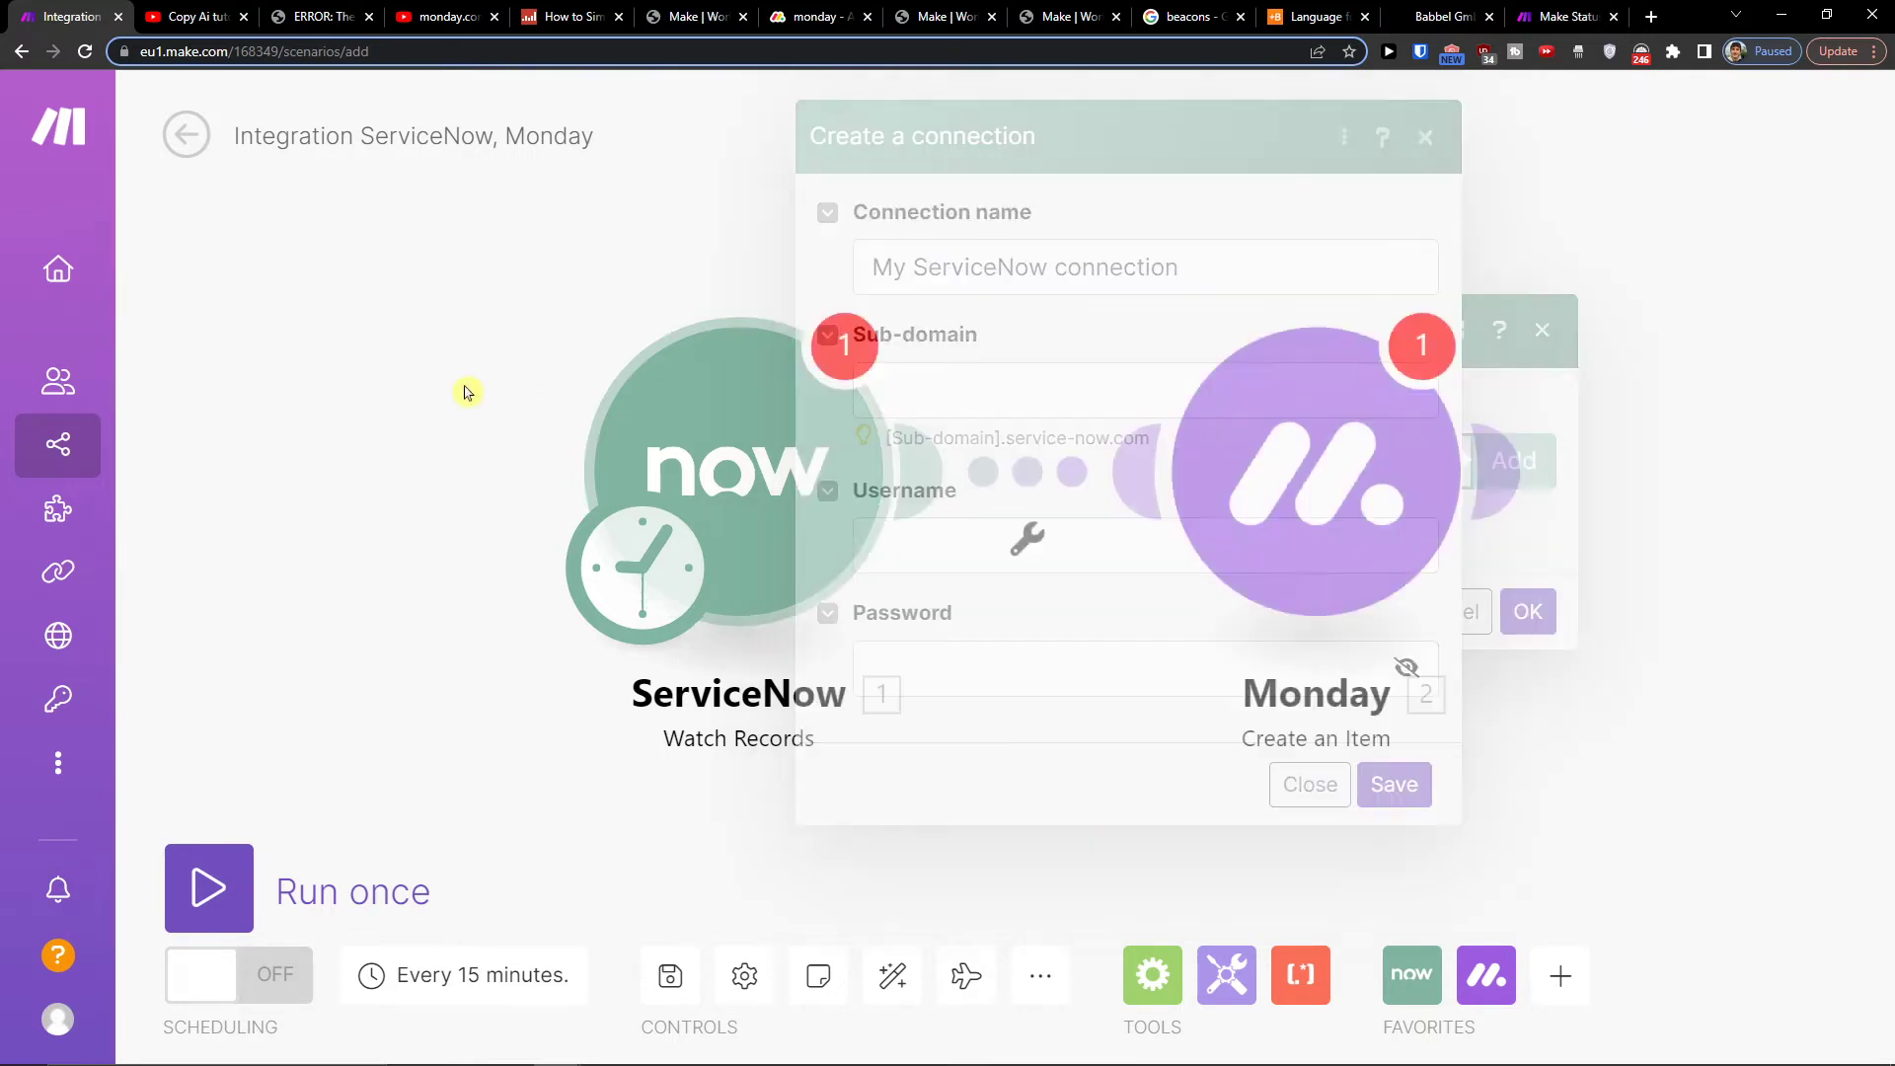
{"action": "left_click", "coordinate": [666, 975]}
{"action": "left_click", "coordinate": [1191, 1010]}
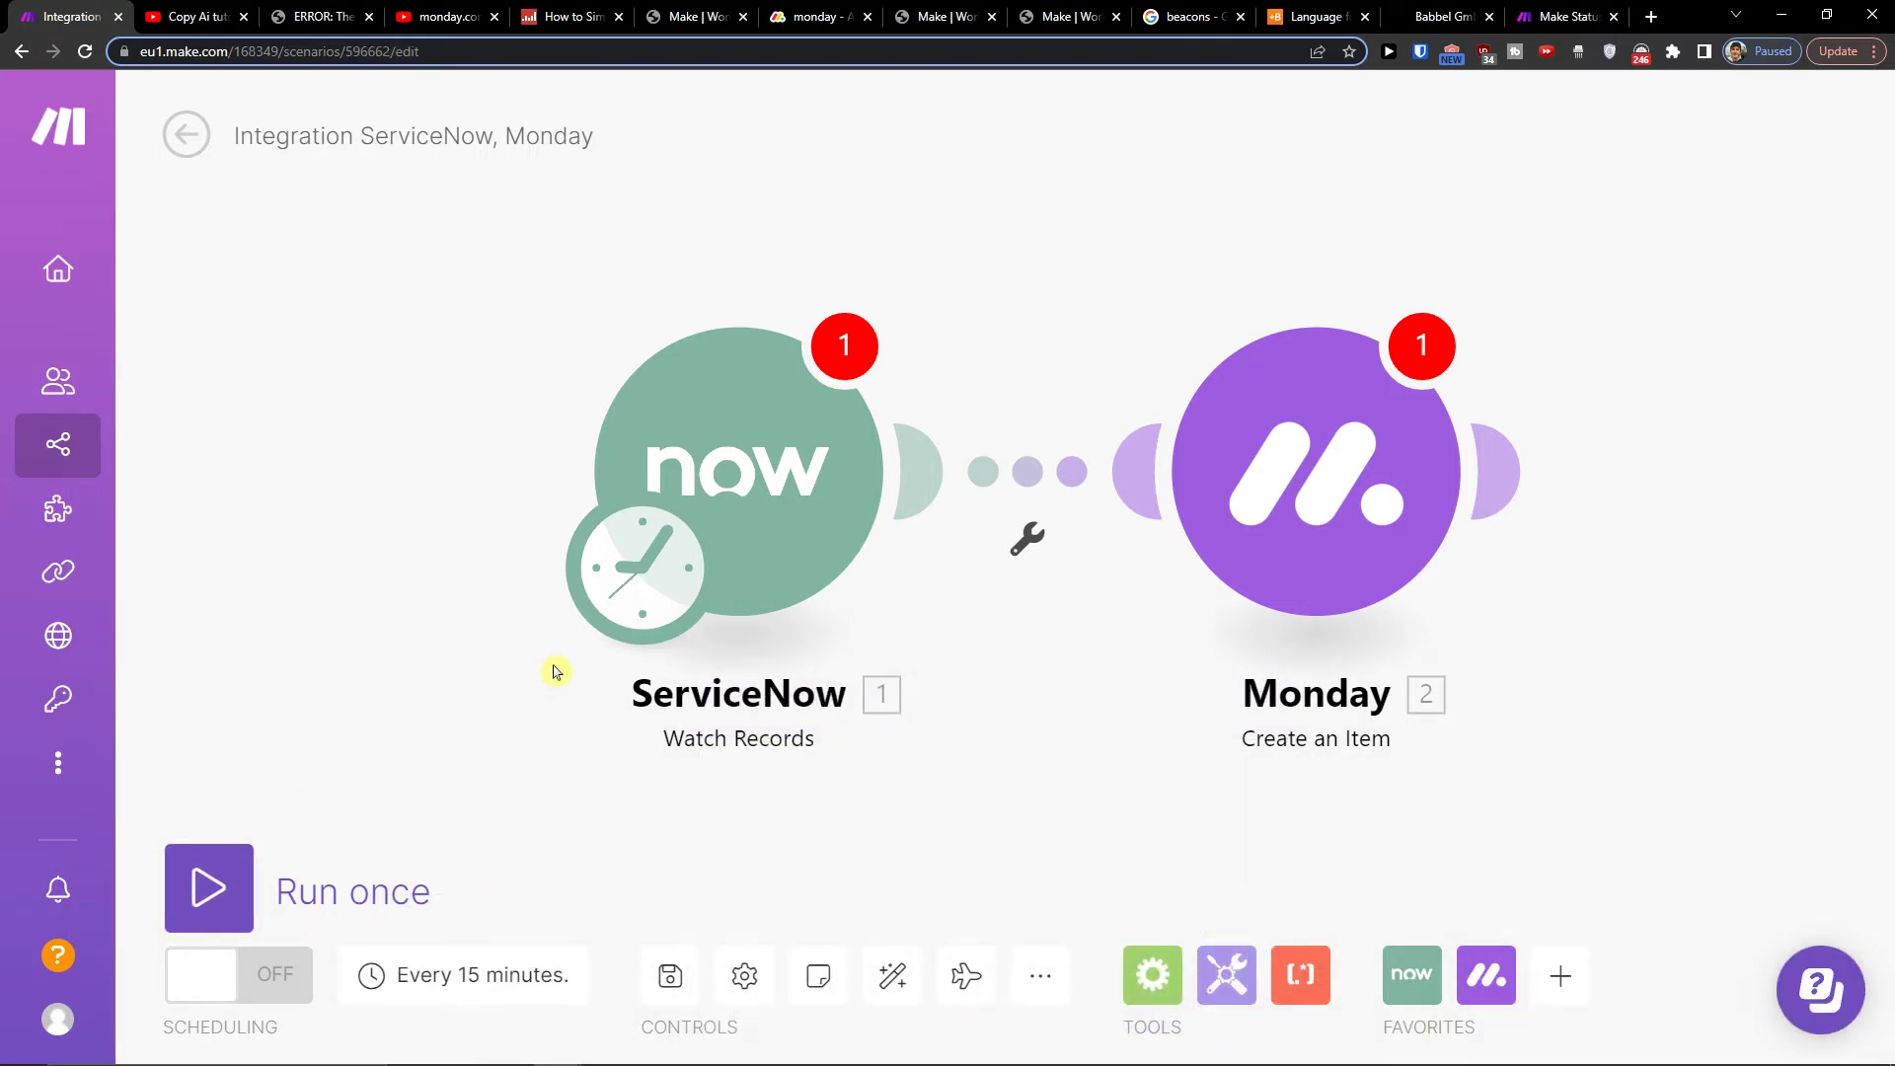
{"action": "mouse_move", "coordinate": [58, 508]}
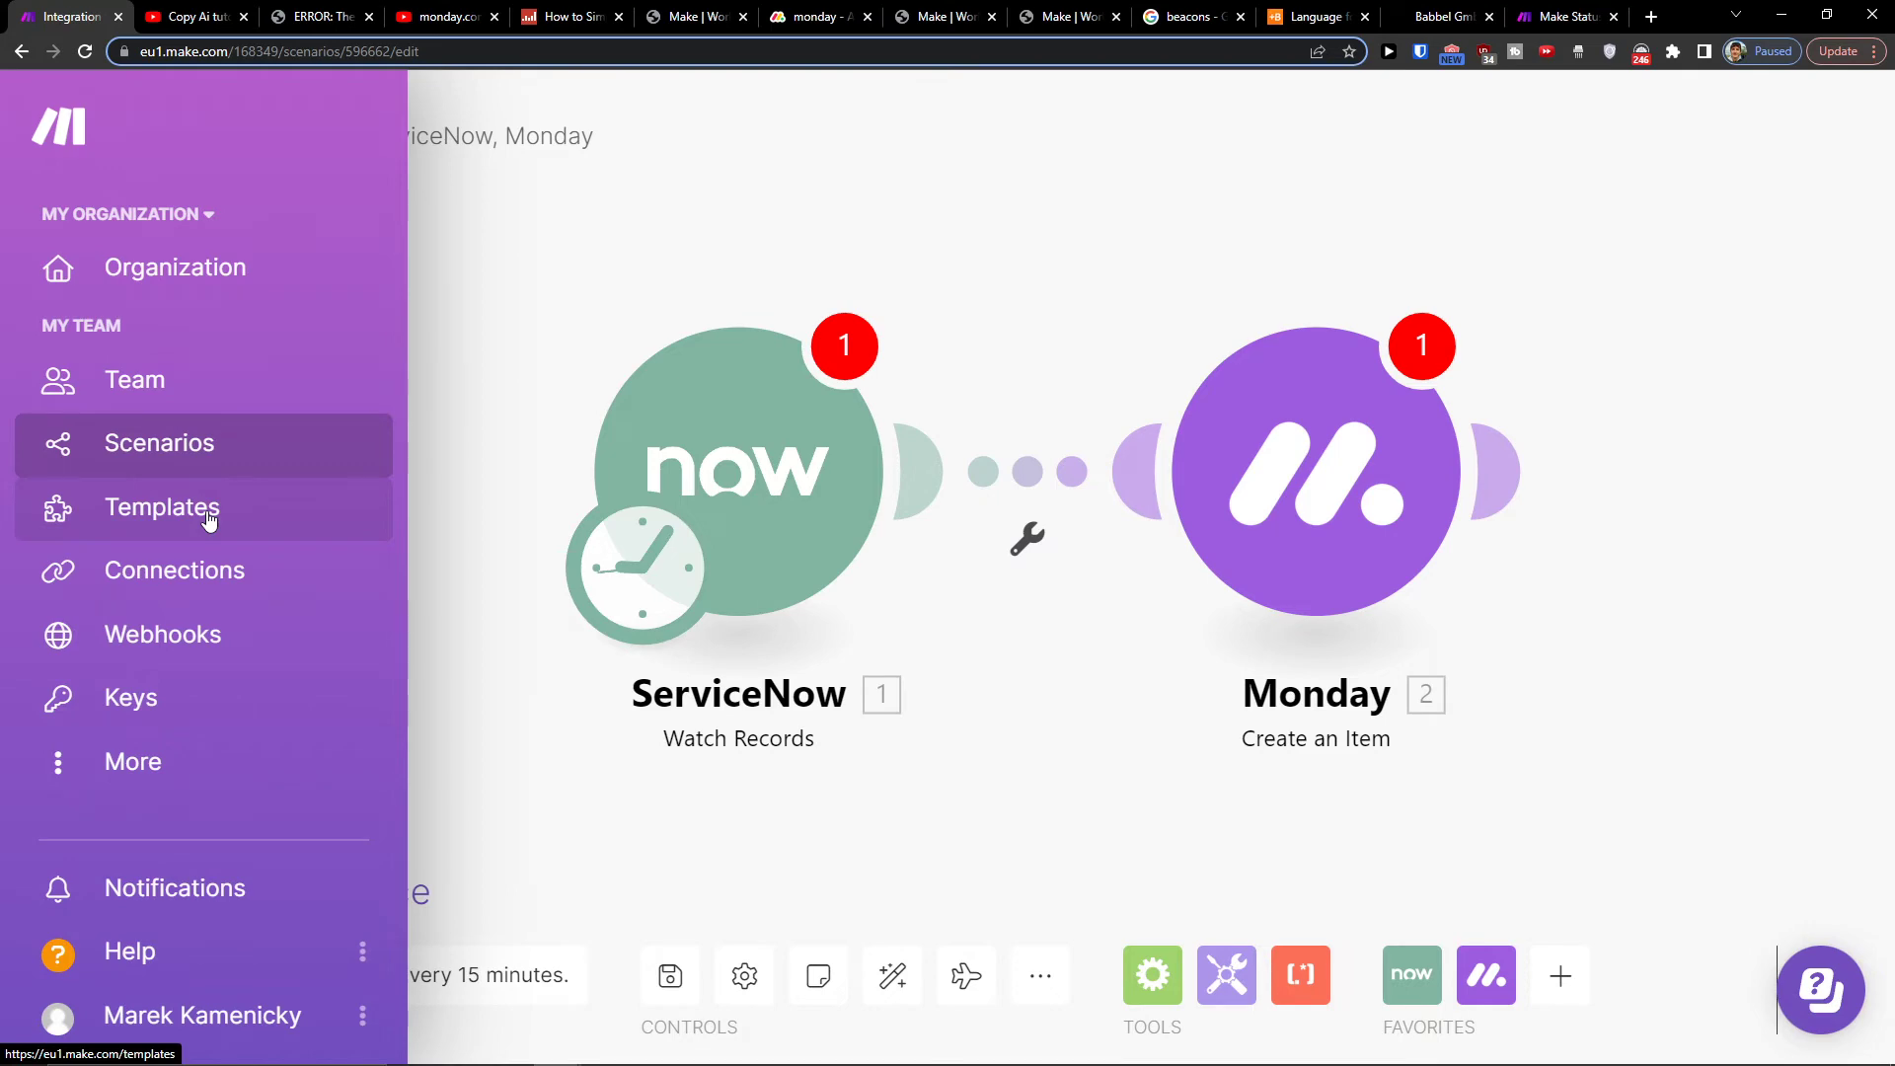
Search the Templates library for 'monday' and filter by the monday.com app
{"action": "left_click", "coordinate": [162, 507]}
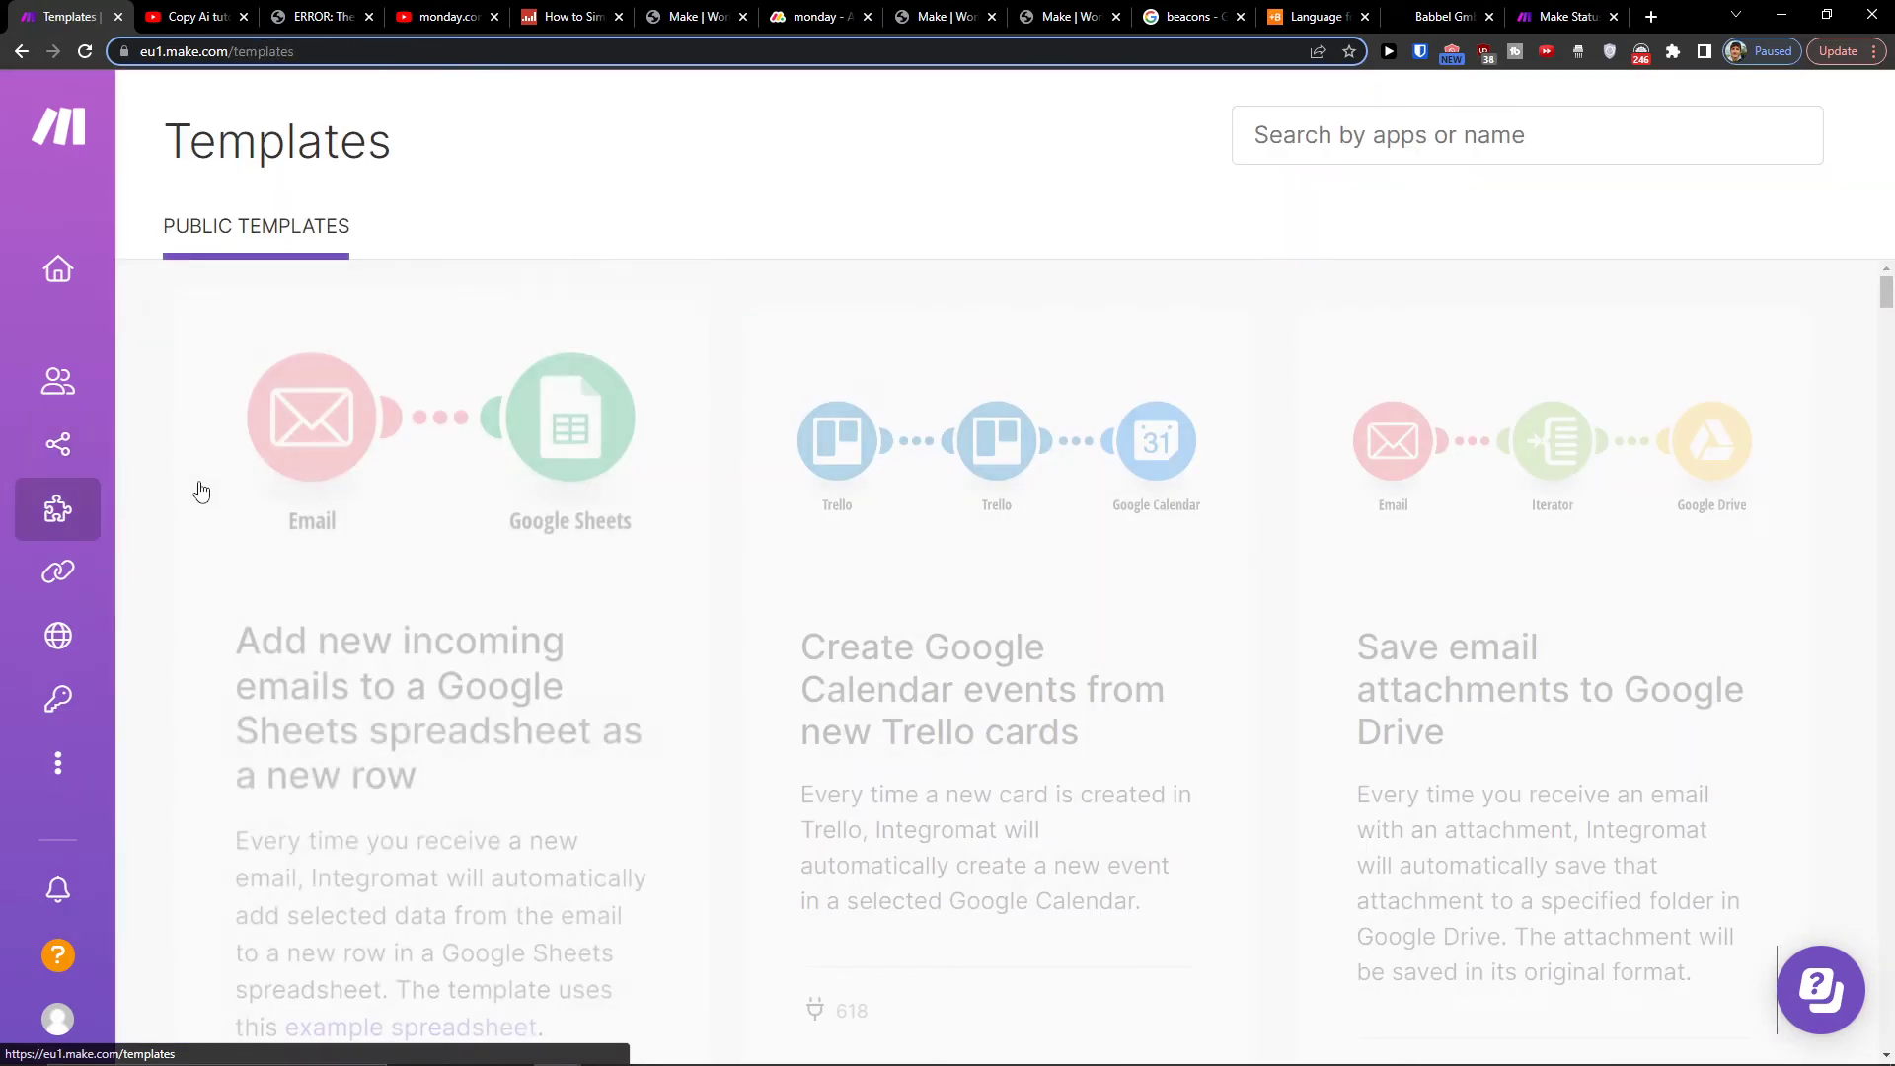
{"action": "left_click", "coordinate": [1340, 135]}
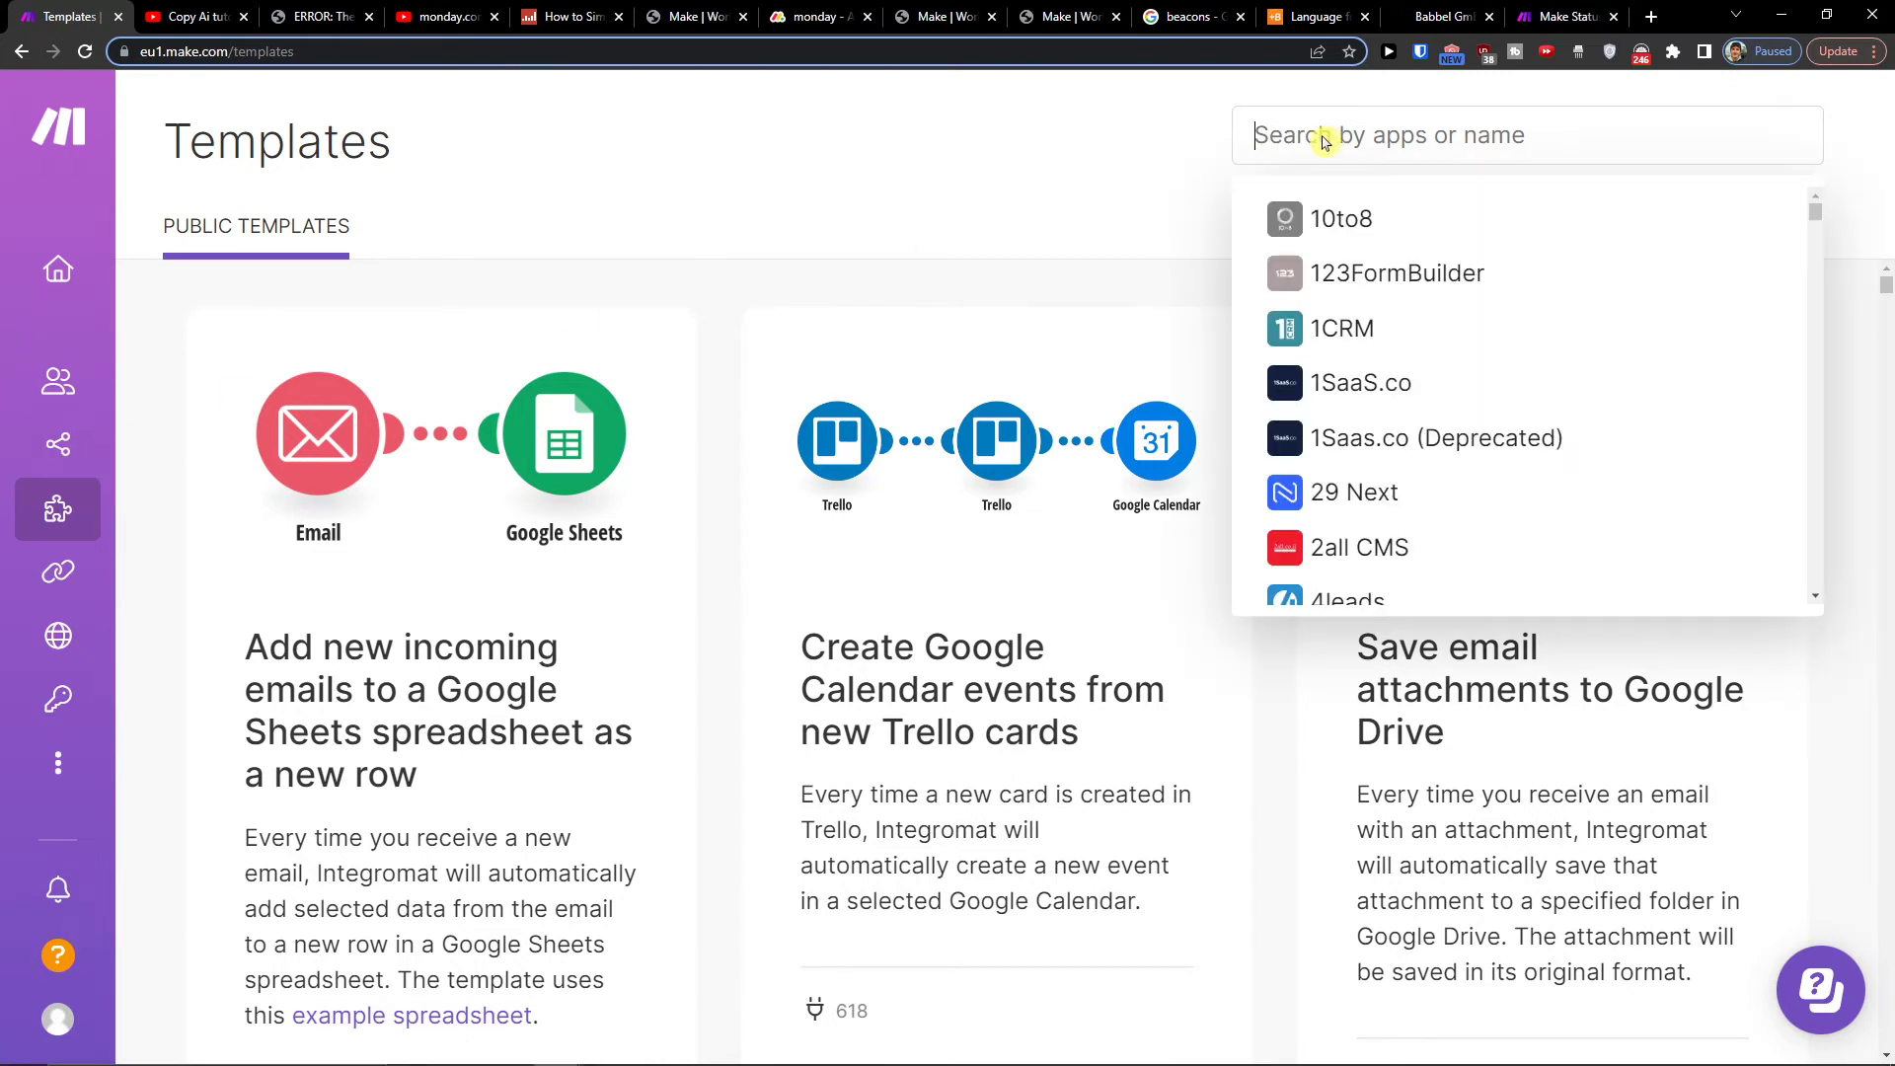
{"action": "type", "text": "m"}
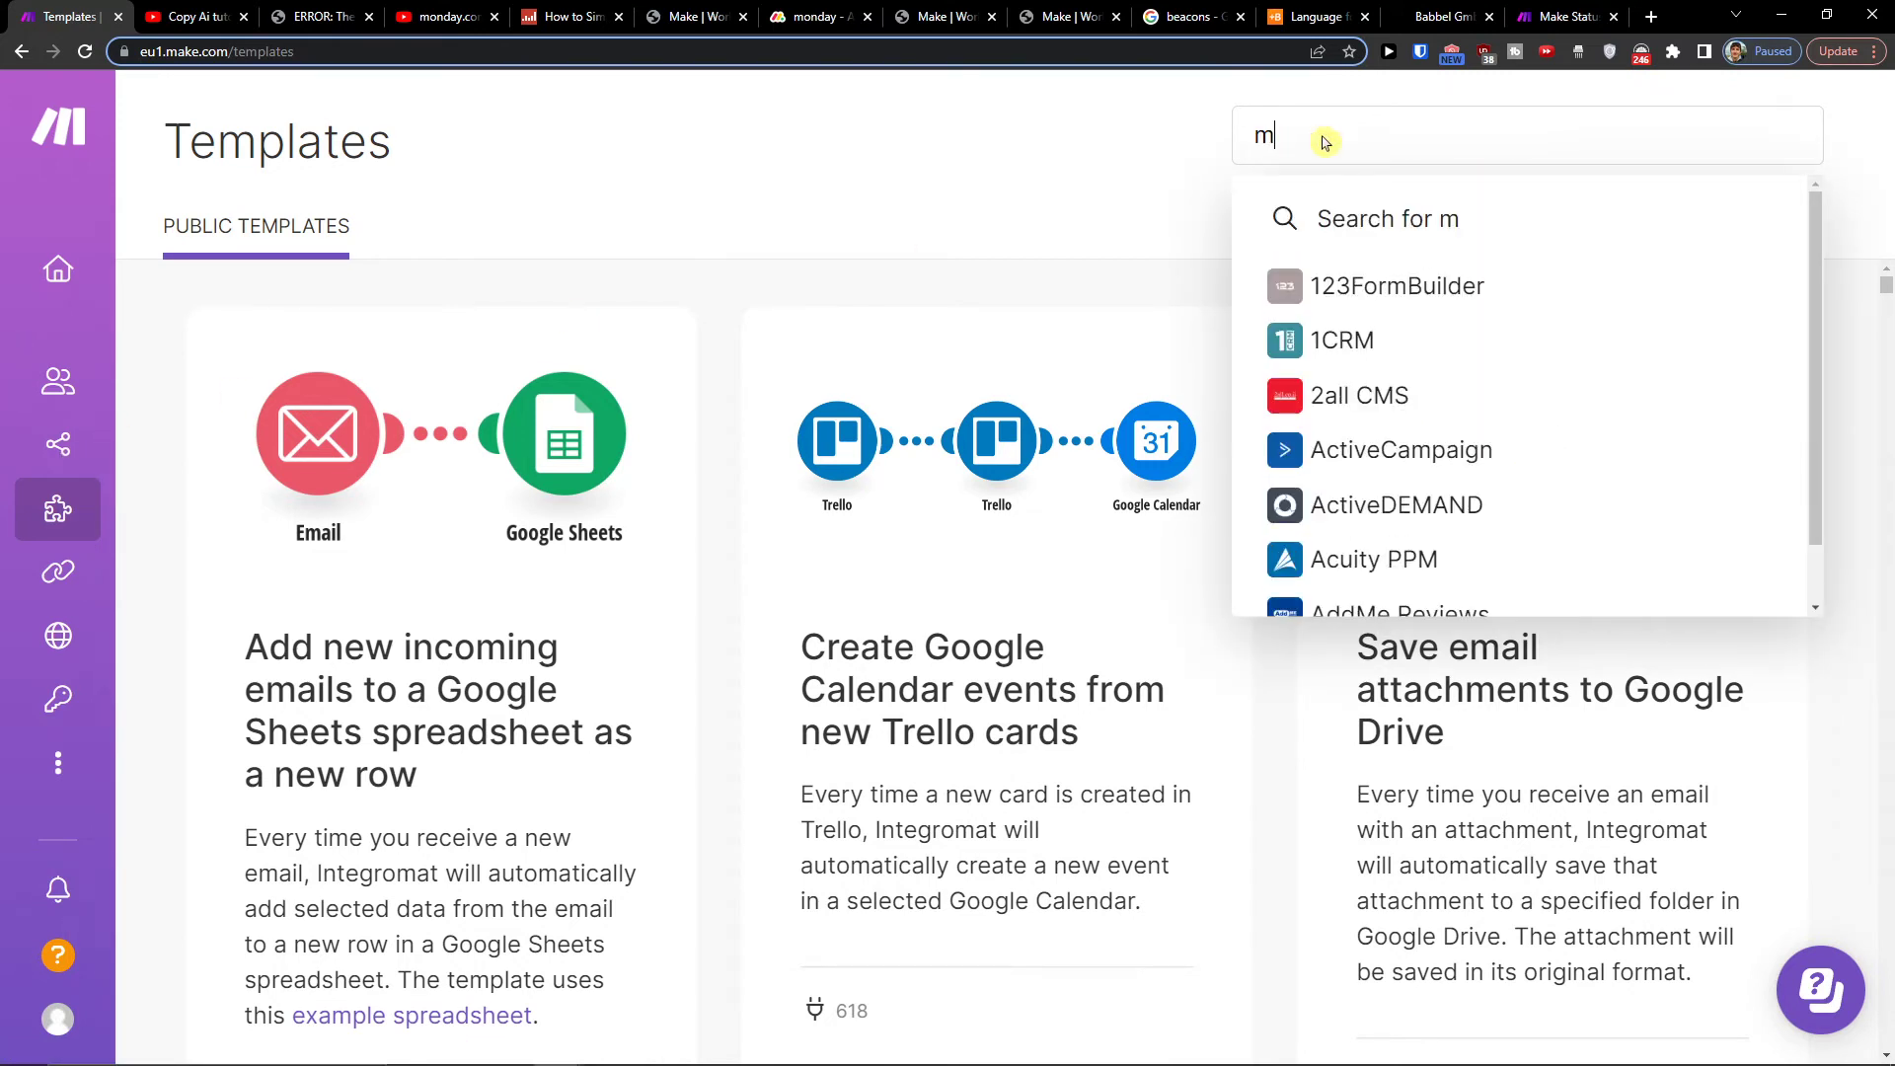
{"action": "type", "text": "onday"}
{"action": "left_click", "coordinate": [1352, 285]}
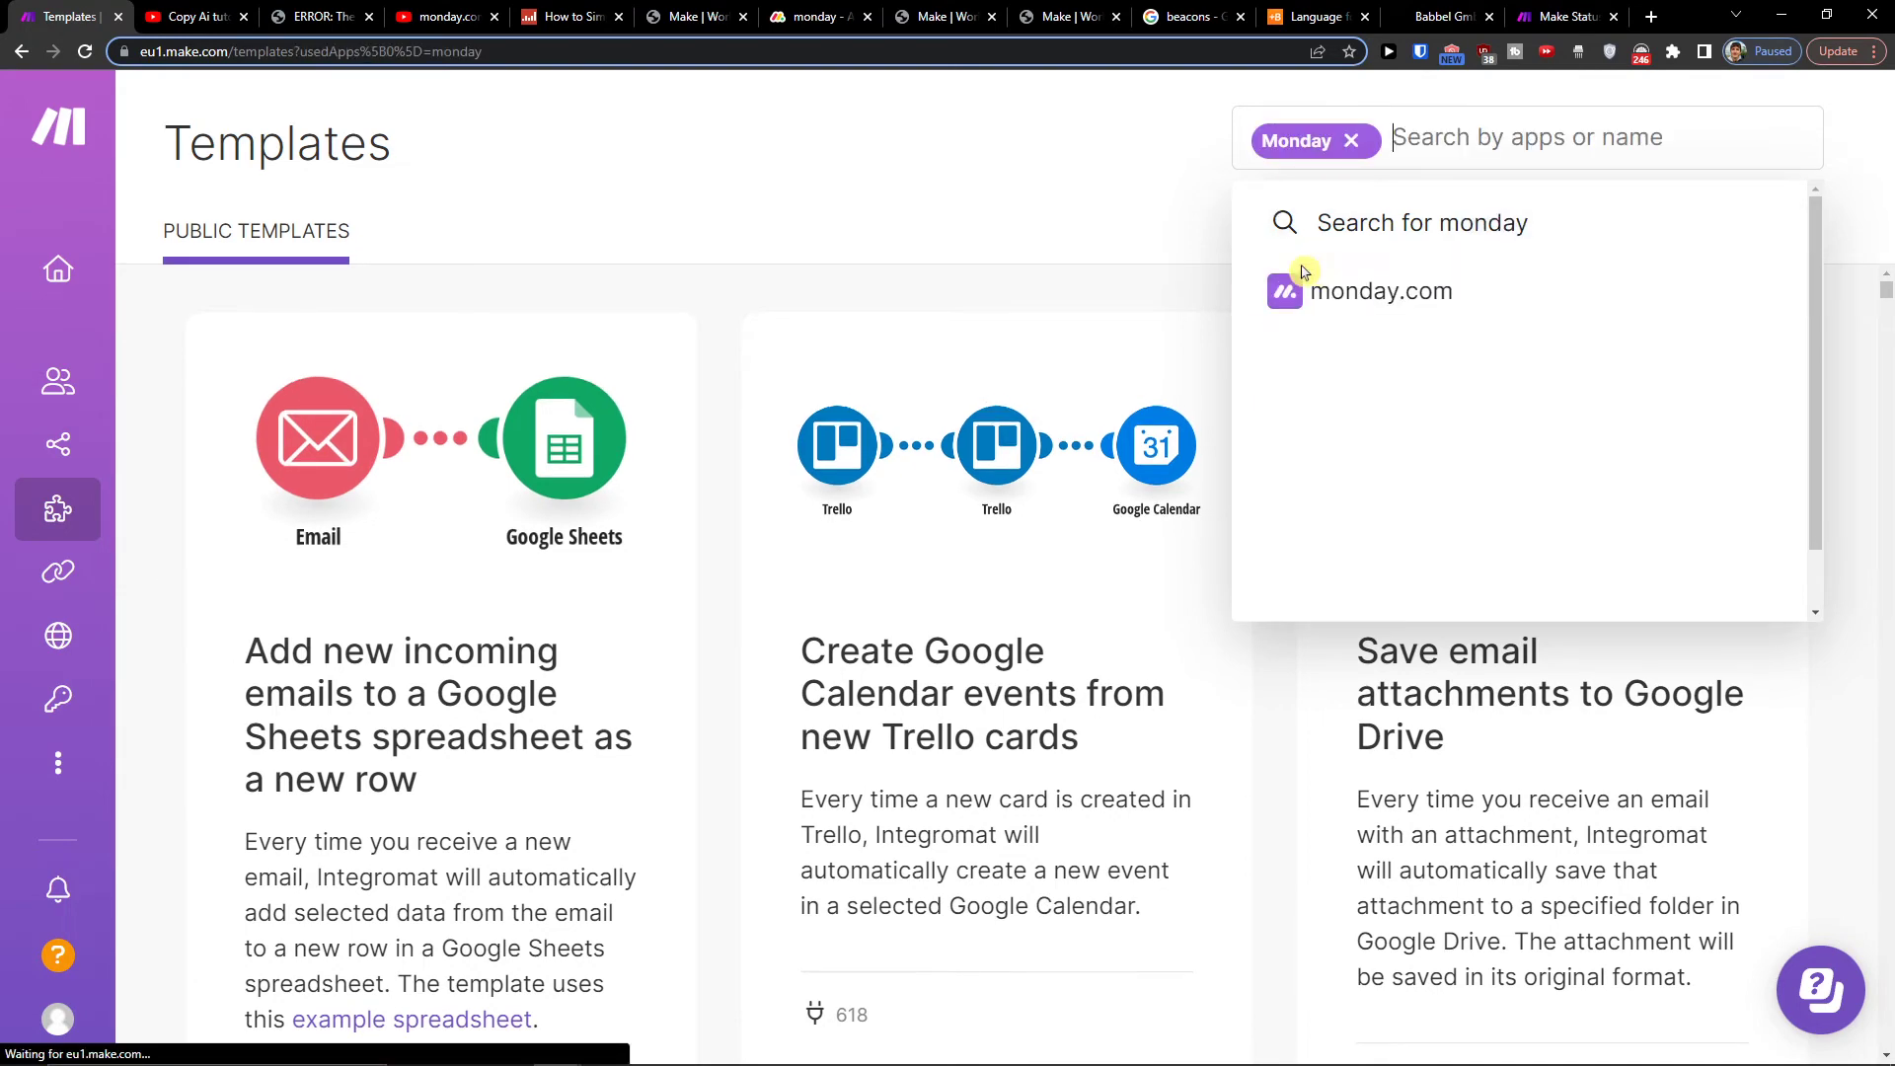
{"action": "left_click", "coordinate": [644, 294]}
{"action": "scroll", "coordinate": [741, 312], "scroll_direction": "down", "scroll_amount": 3}
{"action": "scroll", "coordinate": [695, 416], "scroll_direction": "down", "scroll_amount": 2}
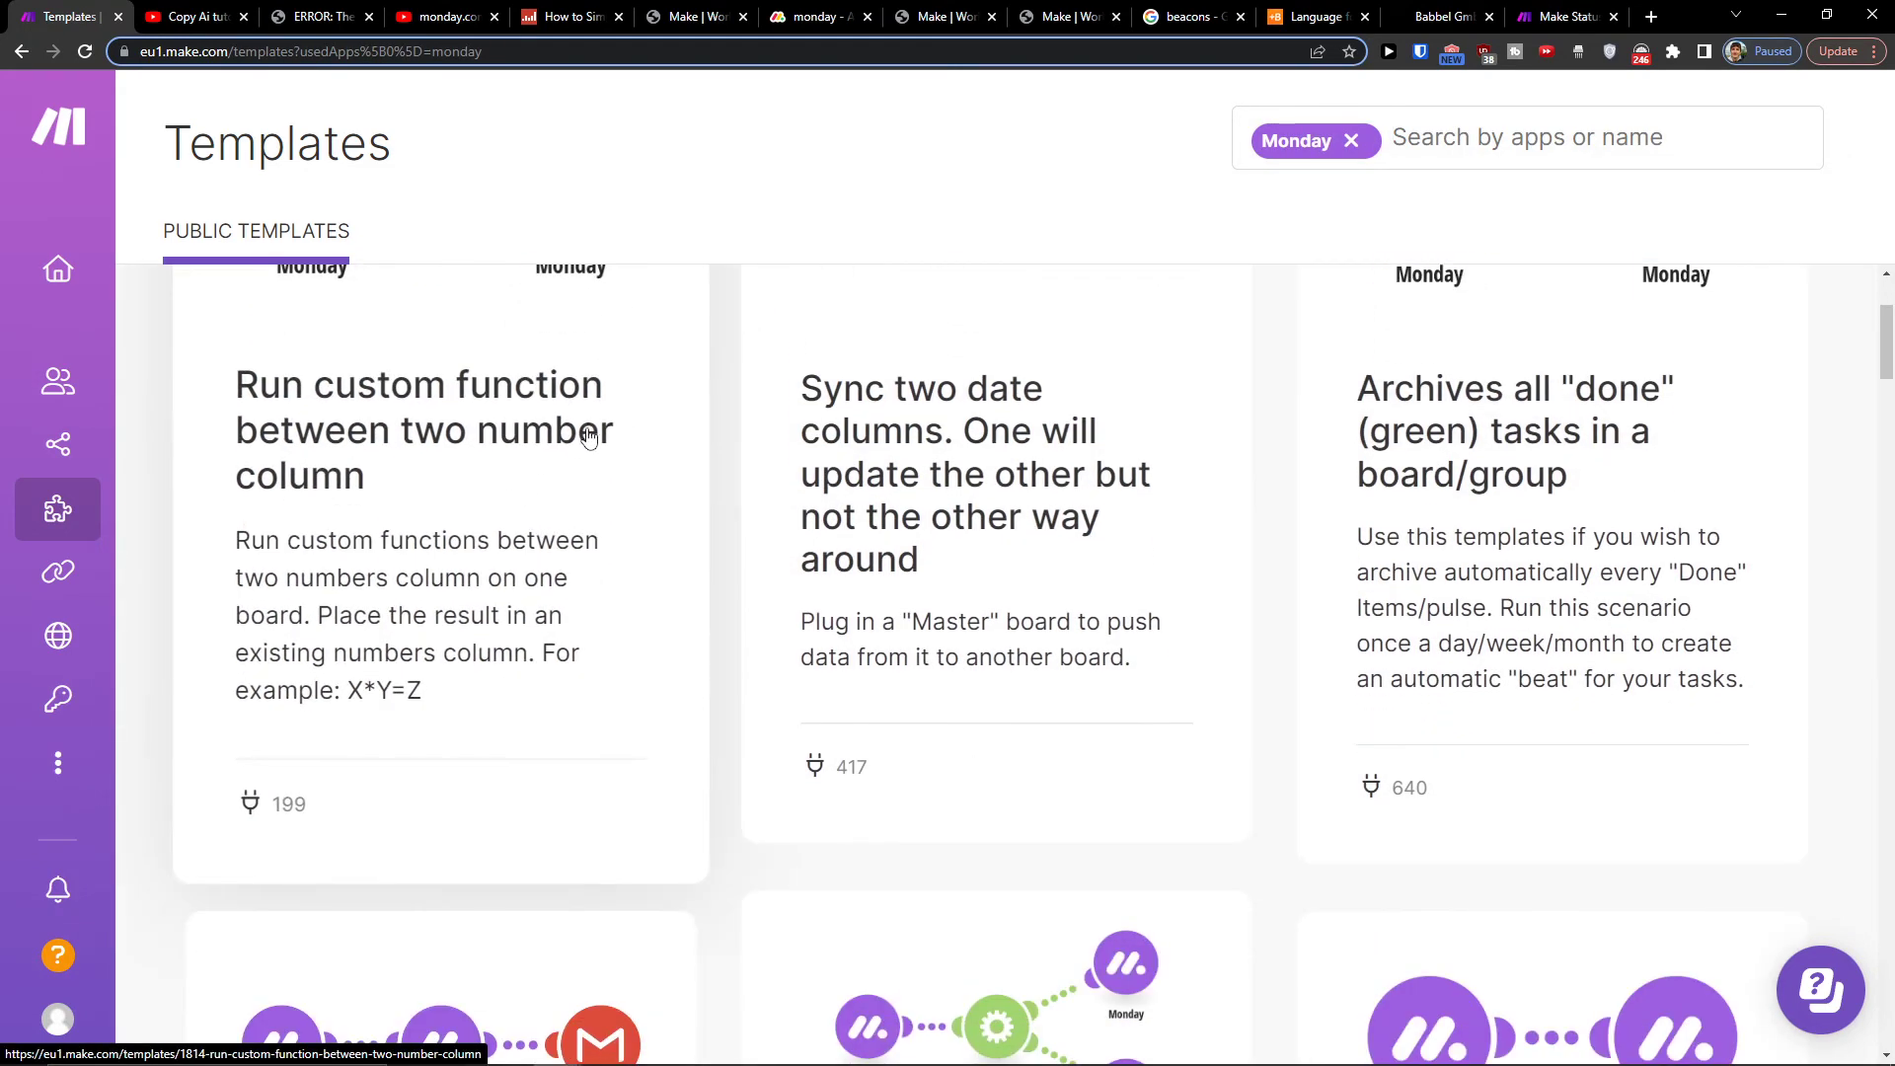
{"action": "scroll", "coordinate": [1481, 592], "scroll_direction": "down", "scroll_amount": 2}
{"action": "scroll", "coordinate": [1481, 592], "scroll_direction": "down", "scroll_amount": 2}
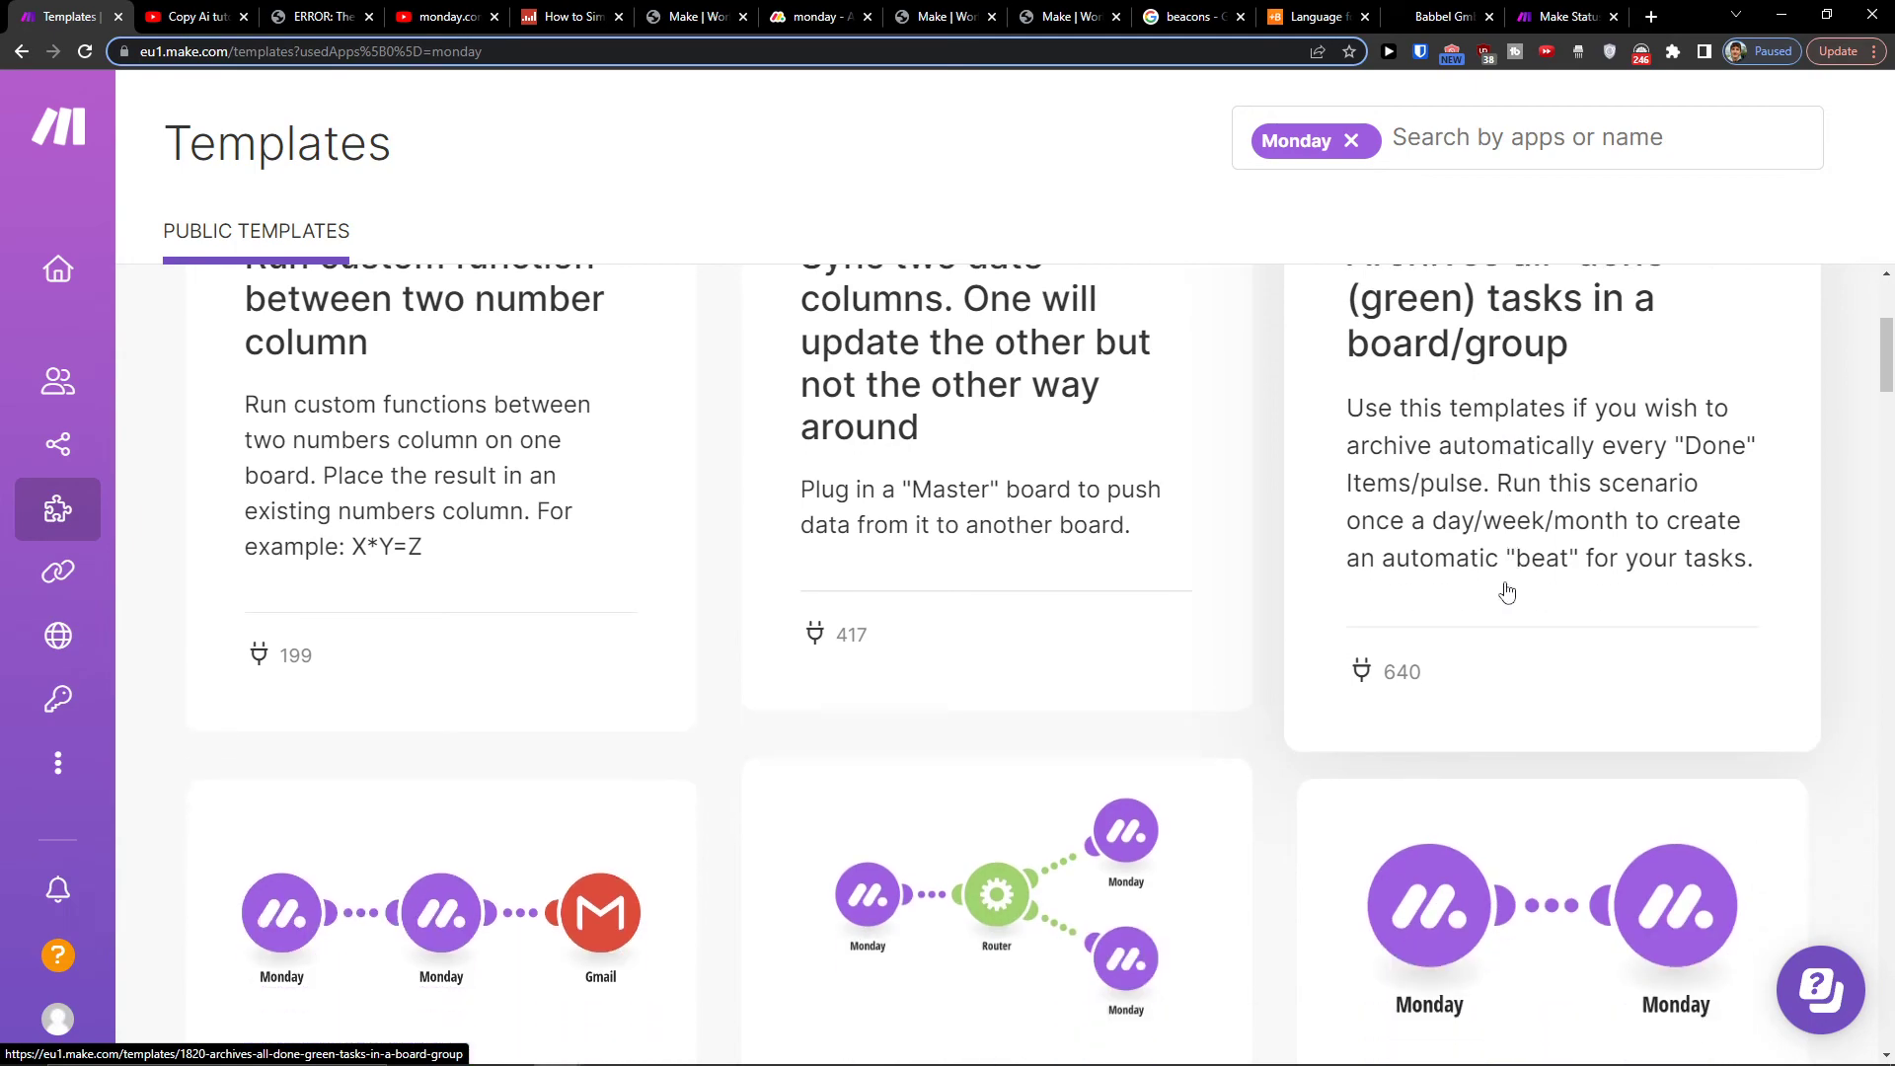
{"action": "scroll", "coordinate": [1417, 585], "scroll_direction": "down", "scroll_amount": 3}
{"action": "scroll", "coordinate": [1418, 584], "scroll_direction": "down", "scroll_amount": 2}
{"action": "scroll", "coordinate": [1413, 592], "scroll_direction": "down", "scroll_amount": 1}
{"action": "scroll", "coordinate": [1405, 651], "scroll_direction": "down", "scroll_amount": 2}
{"action": "scroll", "coordinate": [1399, 656], "scroll_direction": "down", "scroll_amount": 2}
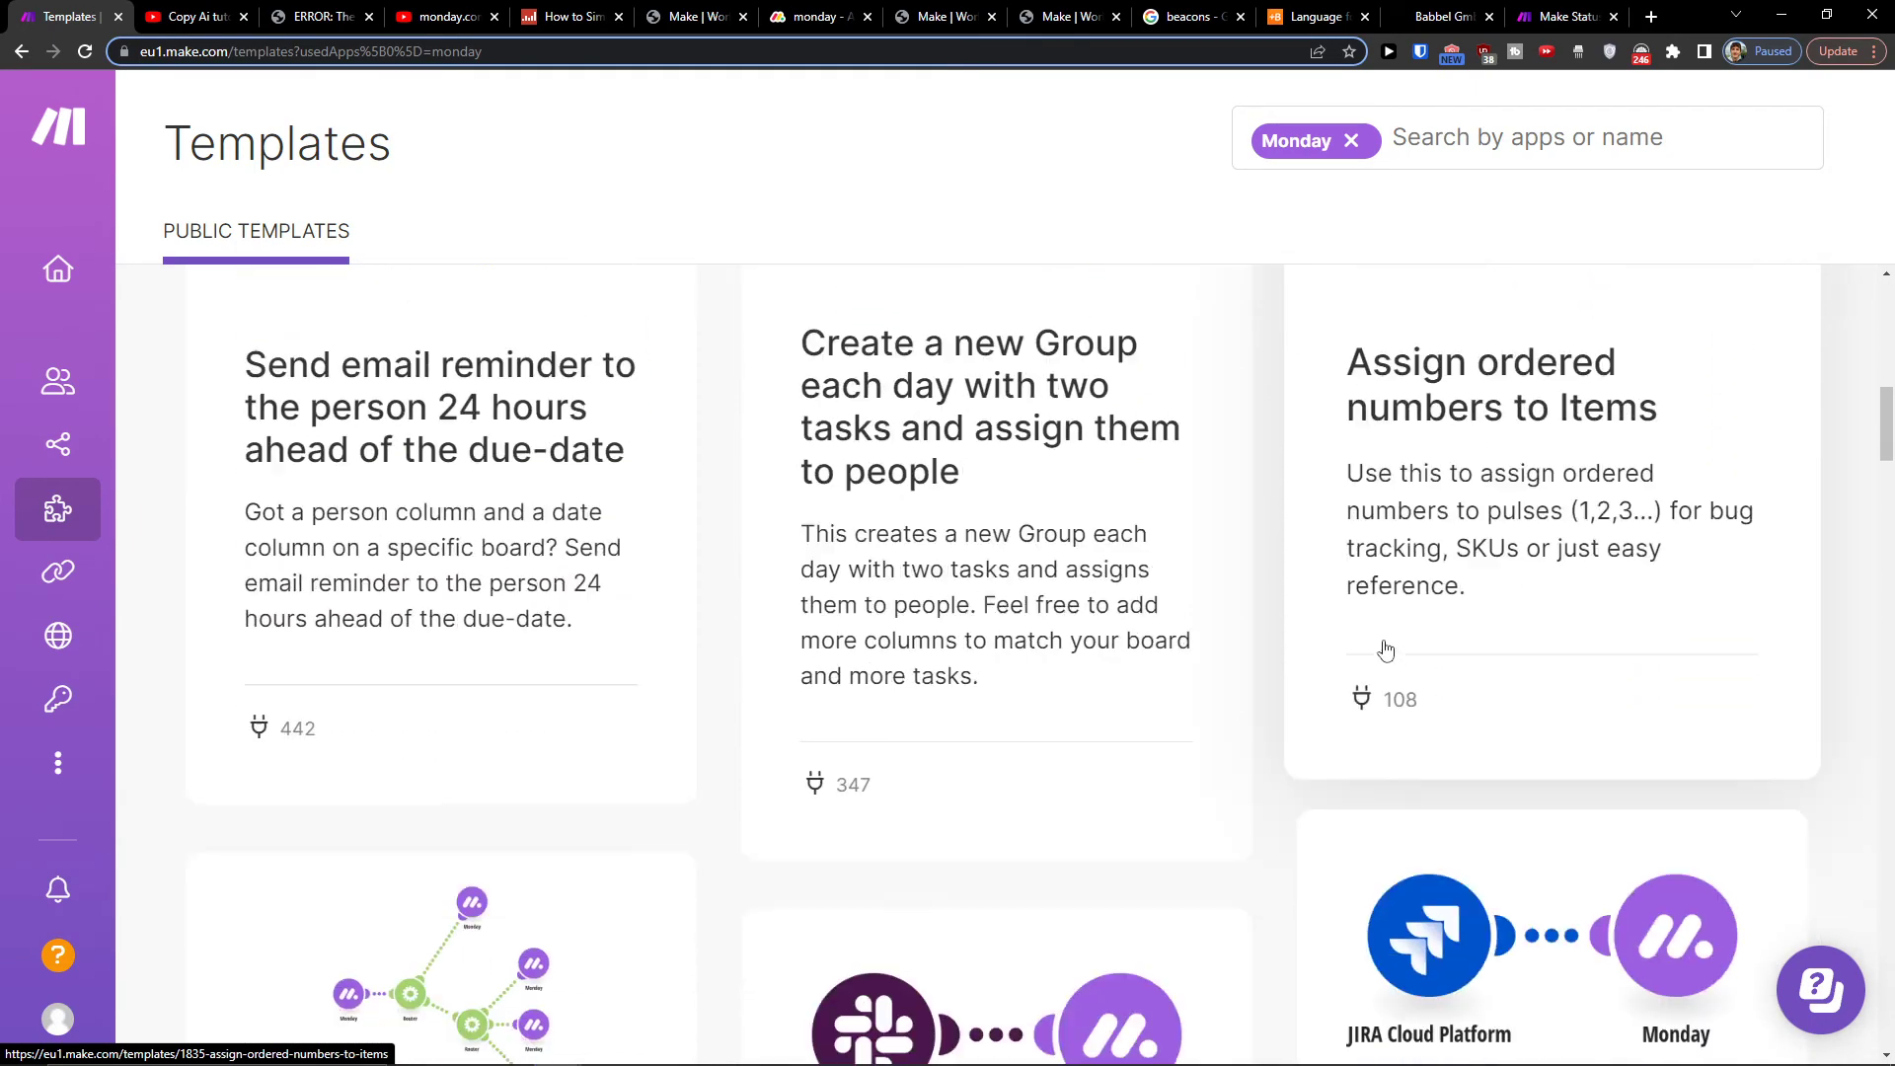
{"action": "scroll", "coordinate": [1288, 607], "scroll_direction": "down", "scroll_amount": 2}
{"action": "scroll", "coordinate": [1288, 608], "scroll_direction": "down", "scroll_amount": 4}
{"action": "scroll", "coordinate": [1293, 614], "scroll_direction": "up", "scroll_amount": 5}
{"action": "scroll", "coordinate": [1293, 613], "scroll_direction": "up", "scroll_amount": 4}
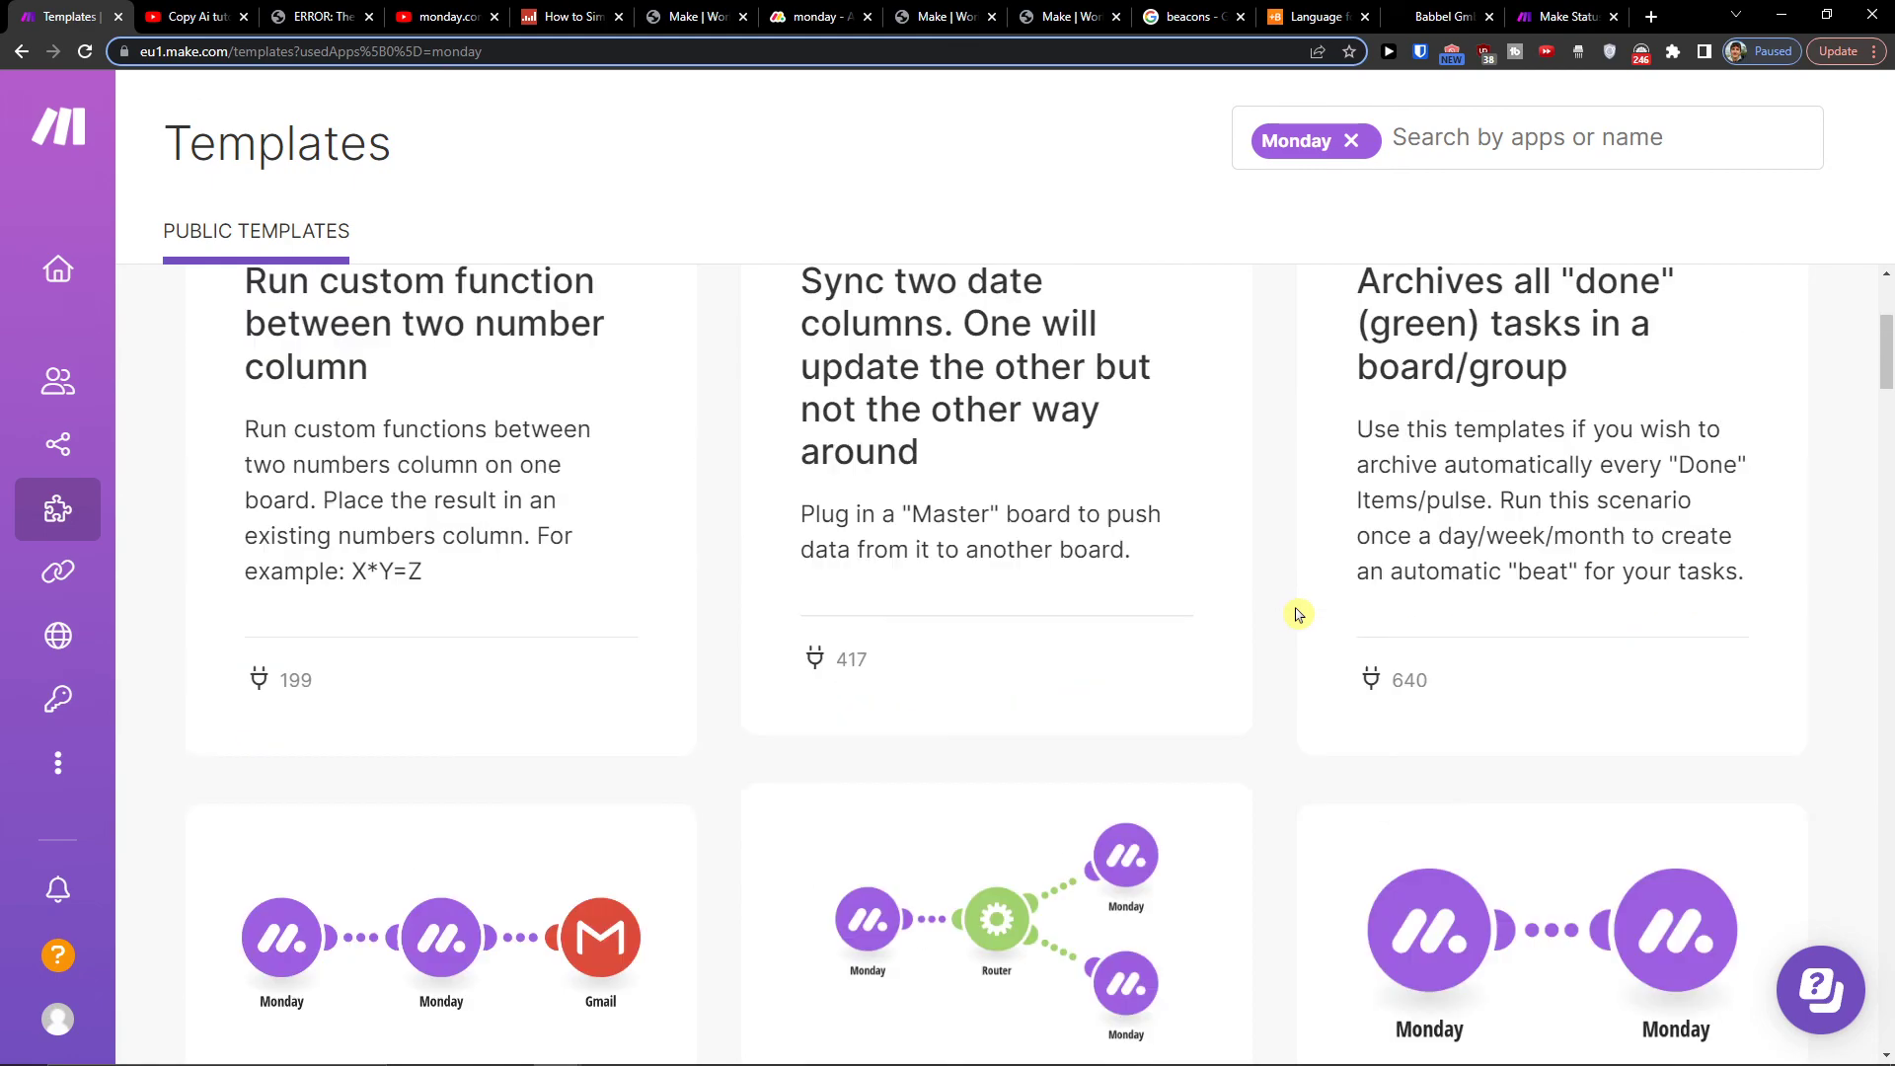
{"action": "scroll", "coordinate": [1288, 608], "scroll_direction": "up", "scroll_amount": 1}
{"action": "scroll", "coordinate": [1274, 600], "scroll_direction": "down", "scroll_amount": 3}
{"action": "scroll", "coordinate": [1252, 591], "scroll_direction": "down", "scroll_amount": 5}
{"action": "scroll", "coordinate": [1253, 590], "scroll_direction": "down", "scroll_amount": 4}
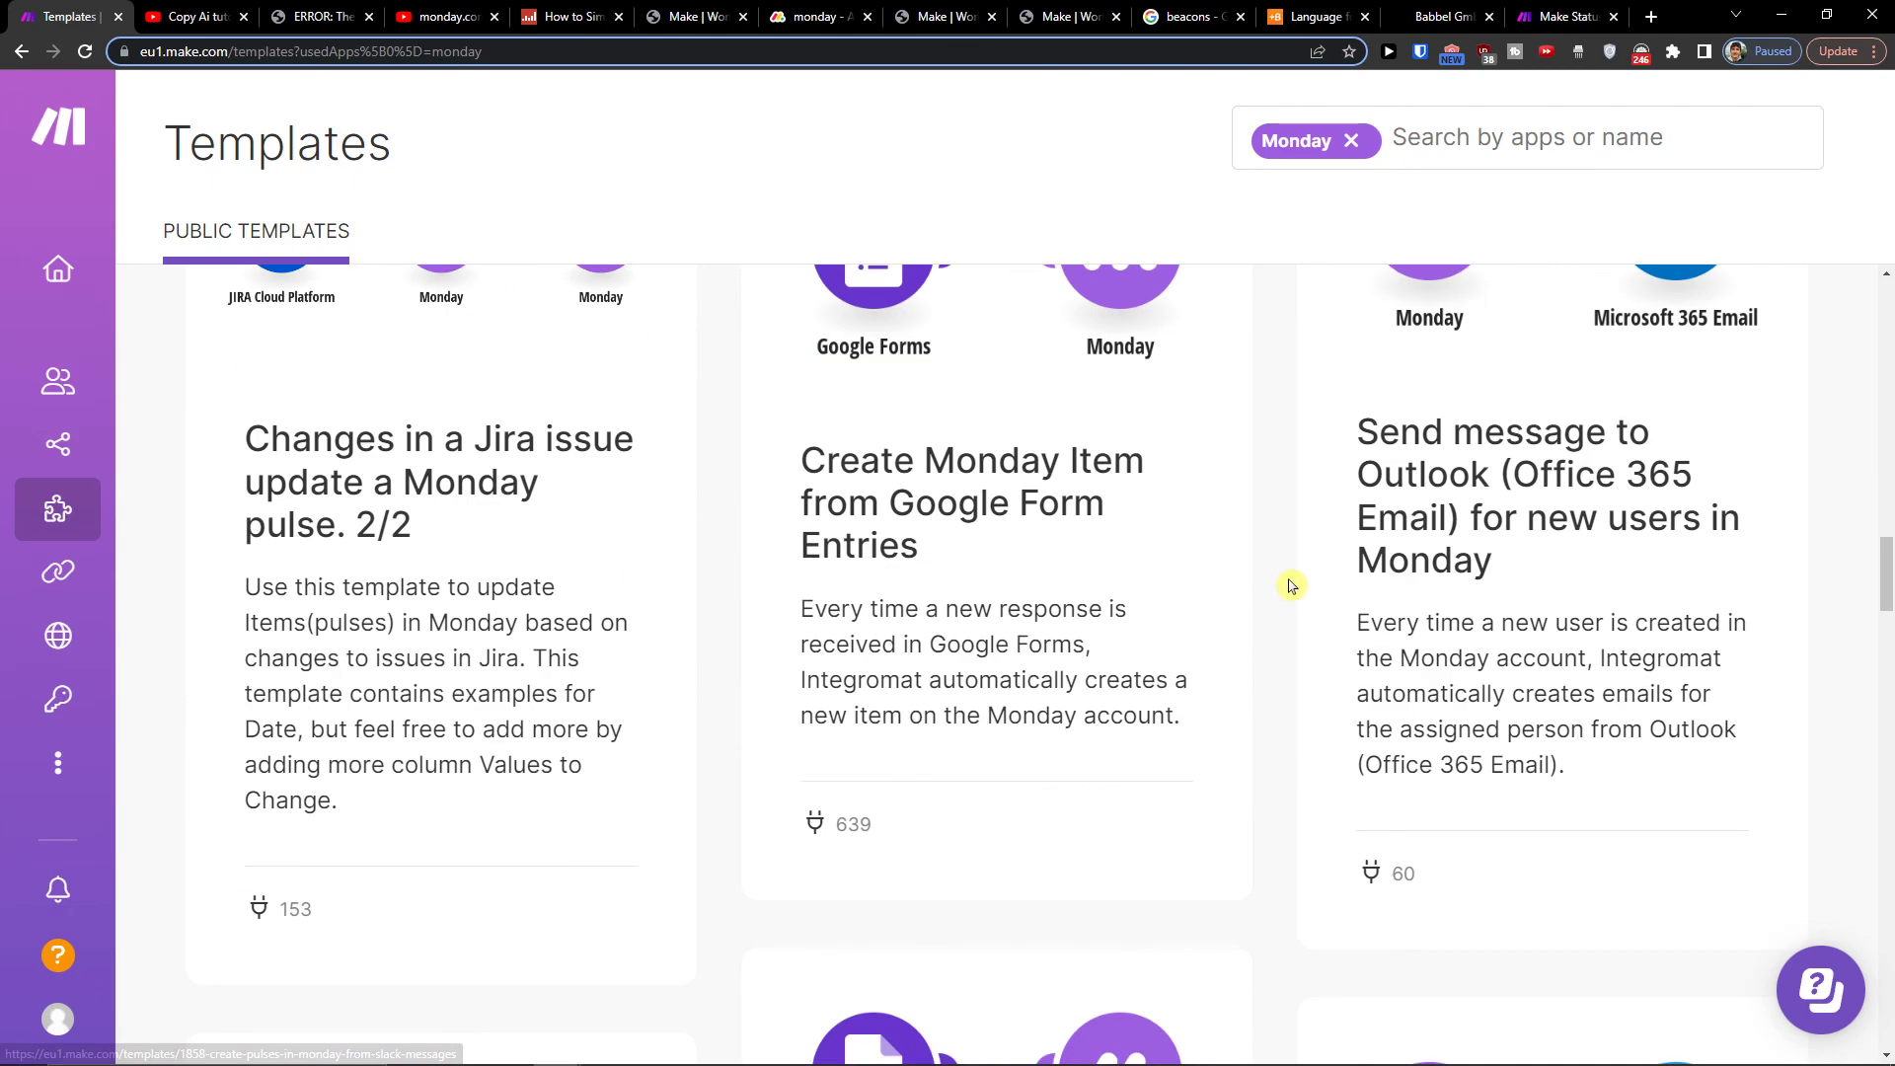
{"action": "scroll", "coordinate": [1273, 585], "scroll_direction": "up", "scroll_amount": 5}
{"action": "scroll", "coordinate": [1288, 577], "scroll_direction": "up", "scroll_amount": 5}
{"action": "scroll", "coordinate": [1295, 578], "scroll_direction": "up", "scroll_amount": 6}
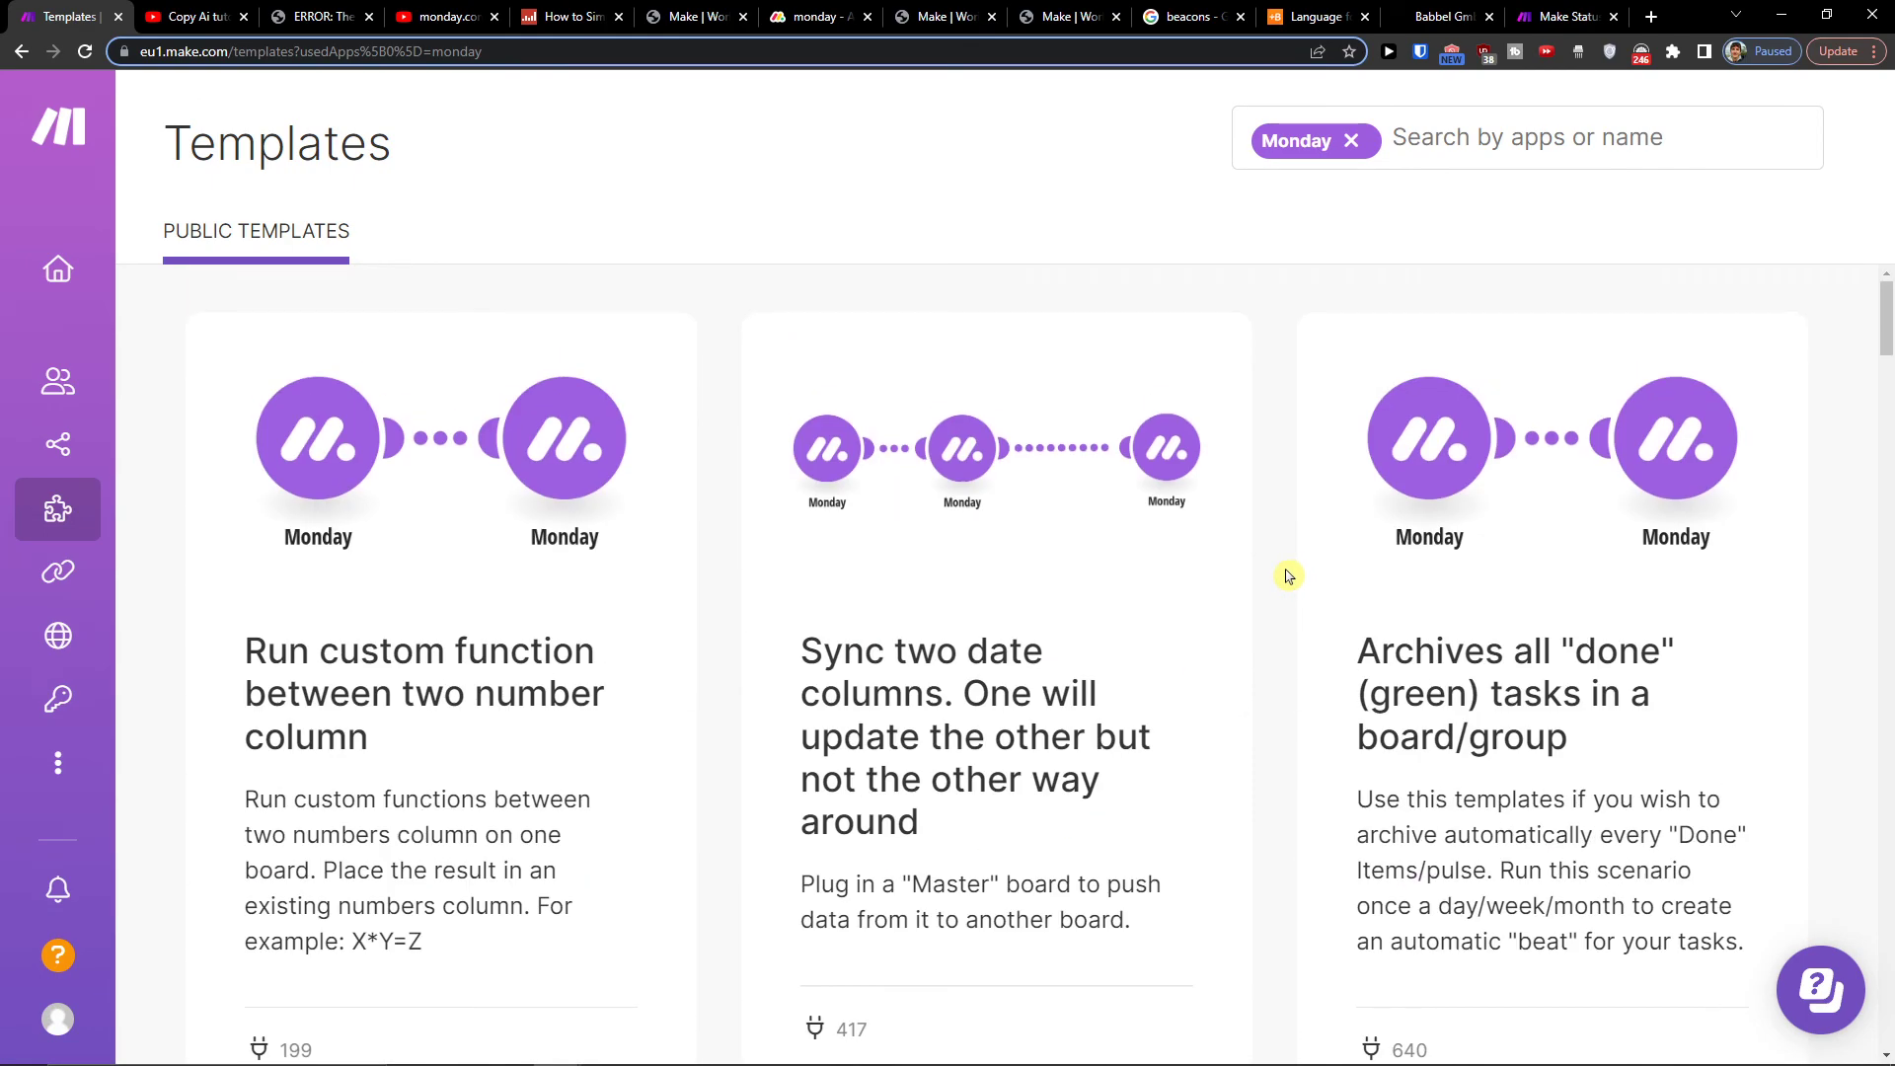